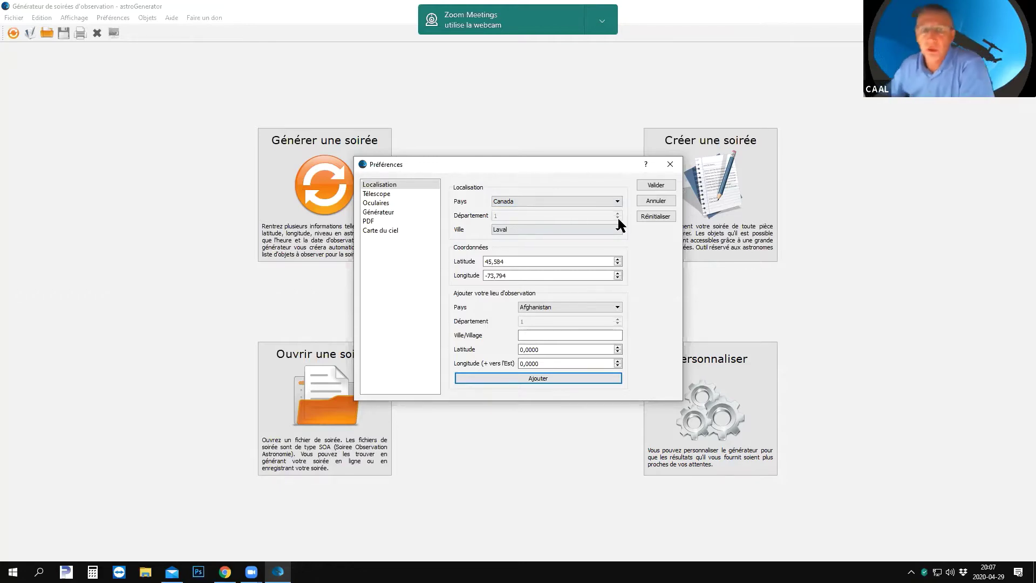
left_click(499, 262)
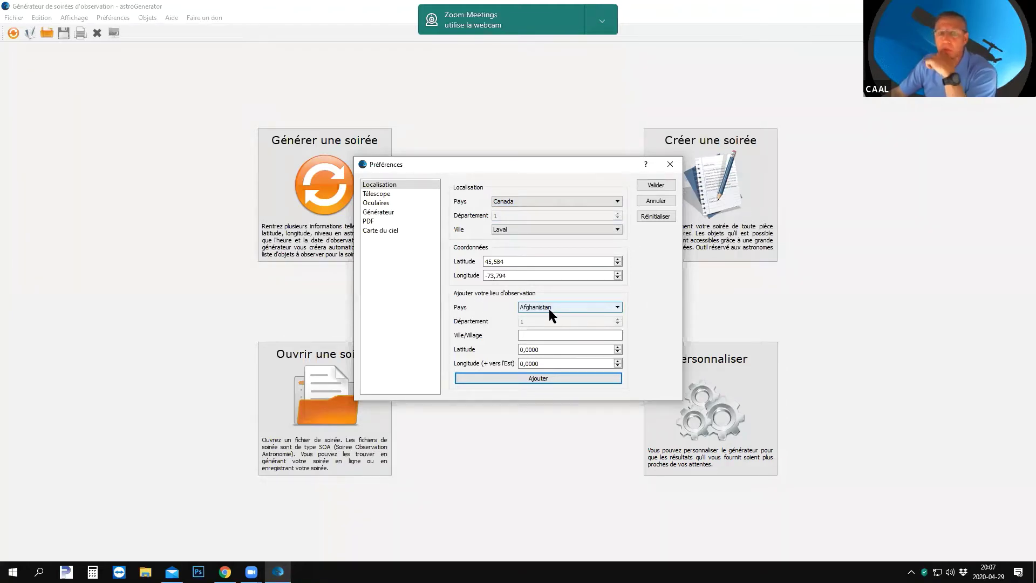
left_click(616, 304)
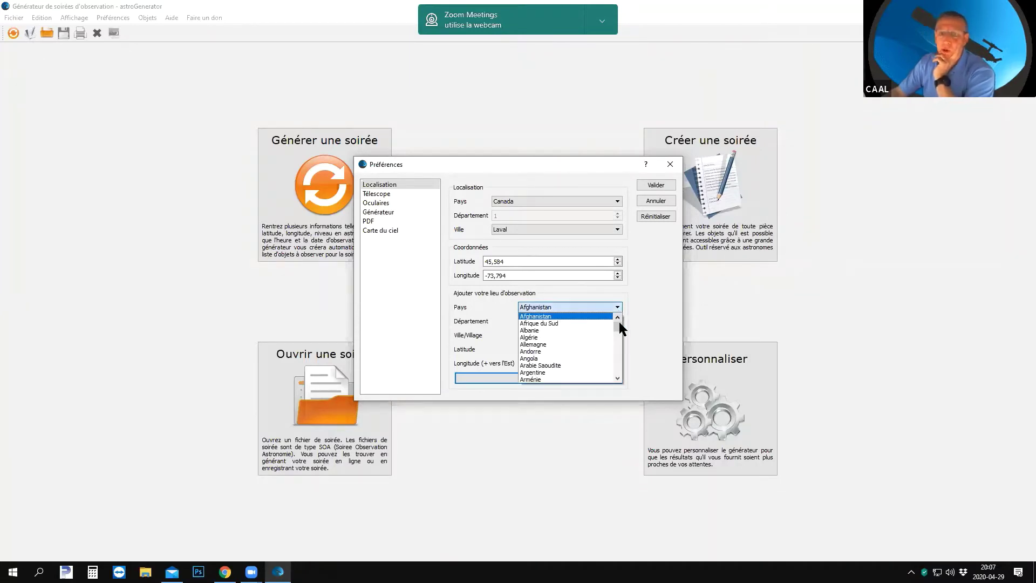
mouse_move(617, 326)
left_mouse_down()
mouse_move(620, 356)
mouse_move(617, 309)
left_mouse_up()
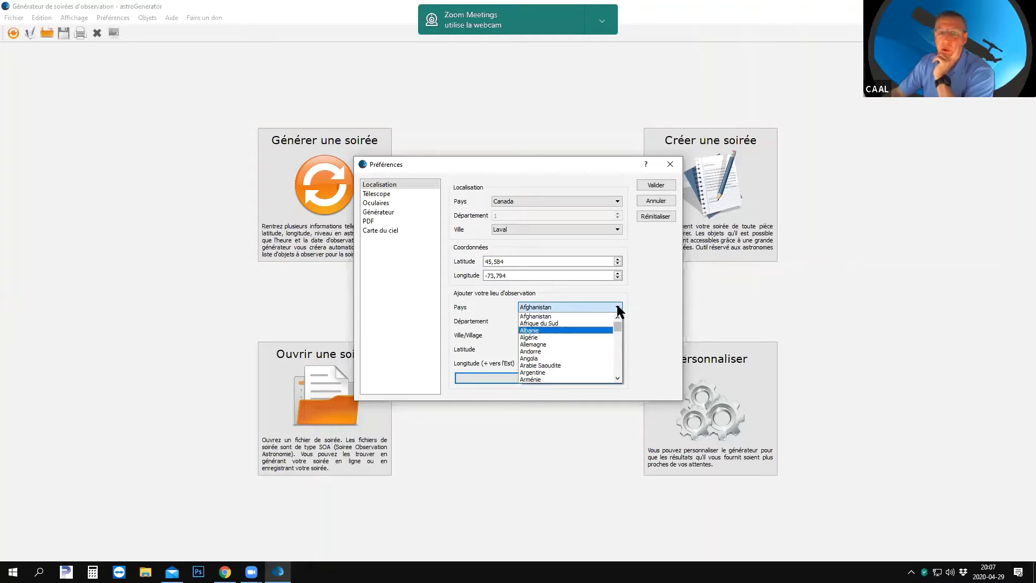
left_click(617, 307)
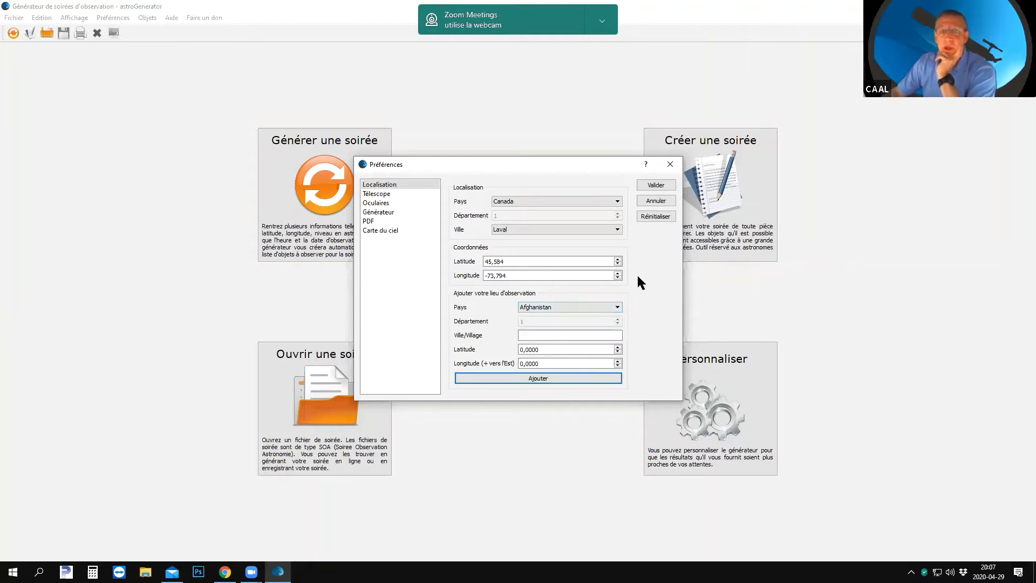
left_click(546, 380)
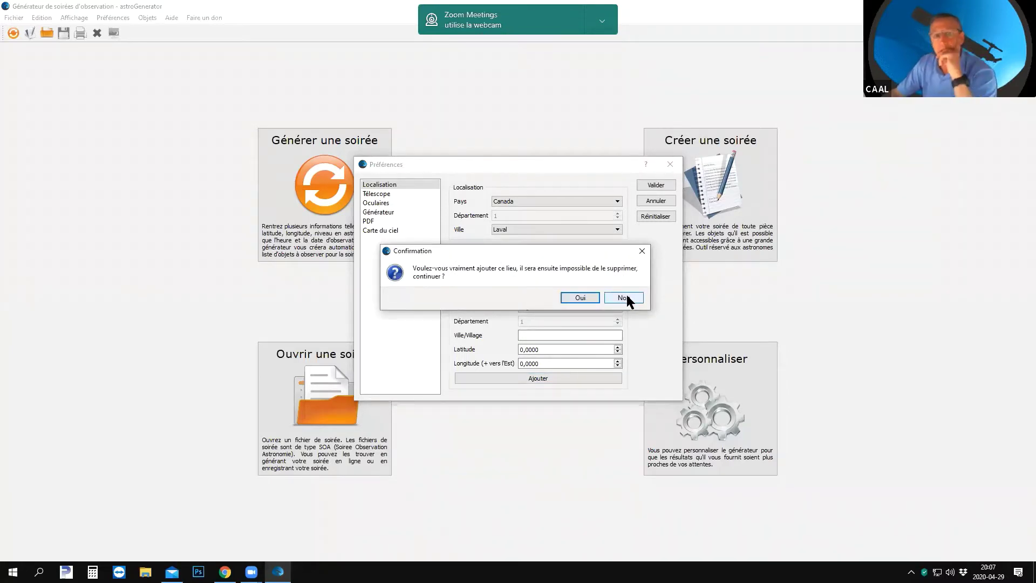
left_click(626, 298)
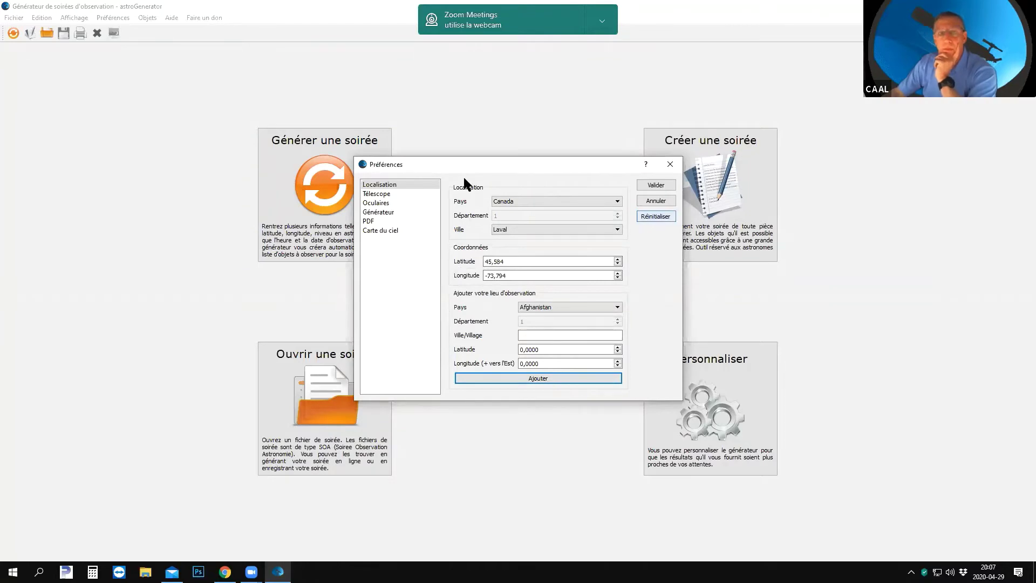
Step: Examine the telescope models available in the telescope preferences
left_click(379, 195)
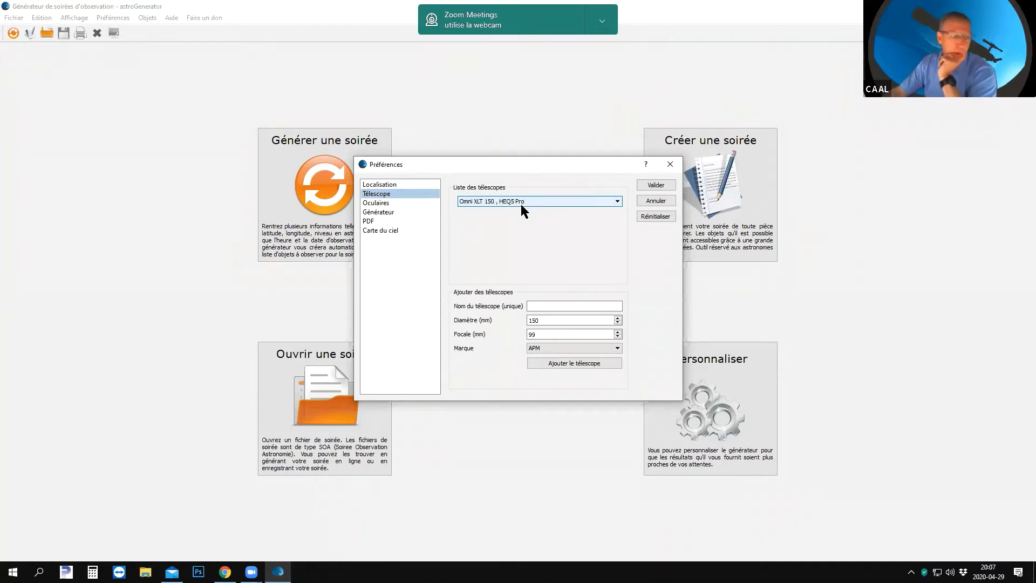
left_click(619, 201)
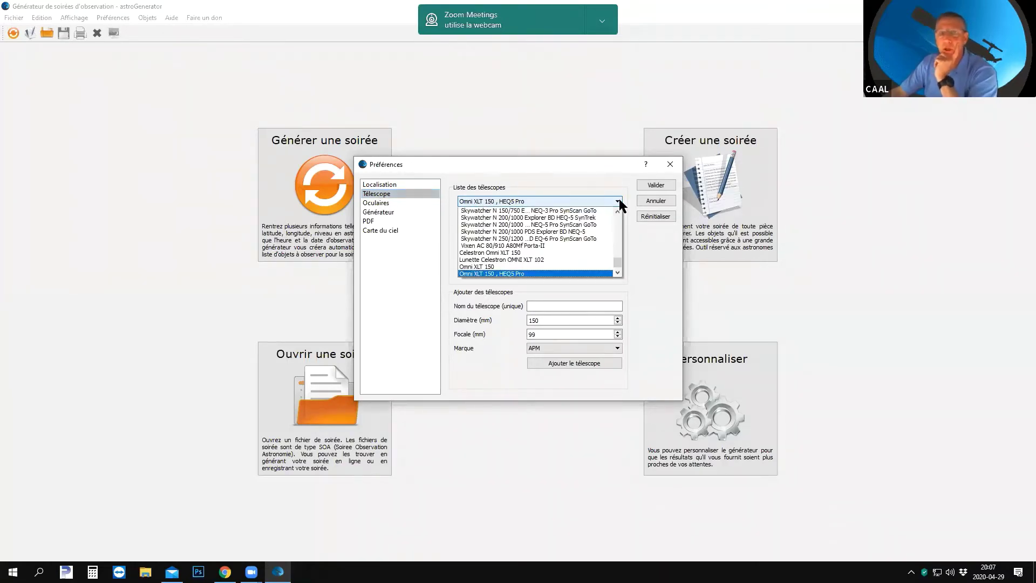
scroll(619, 264, "up", 1)
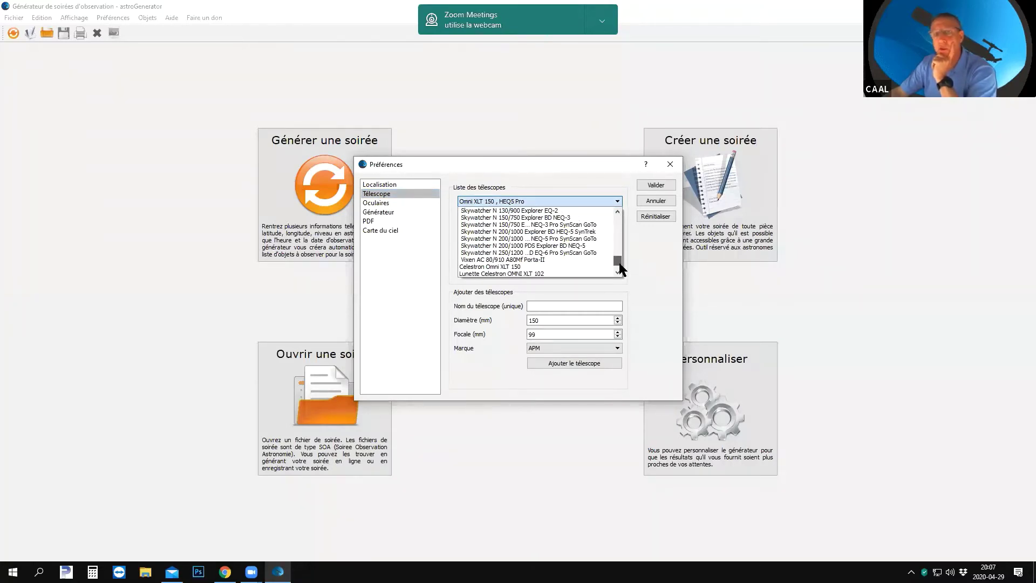
scroll(620, 263, "up", 4)
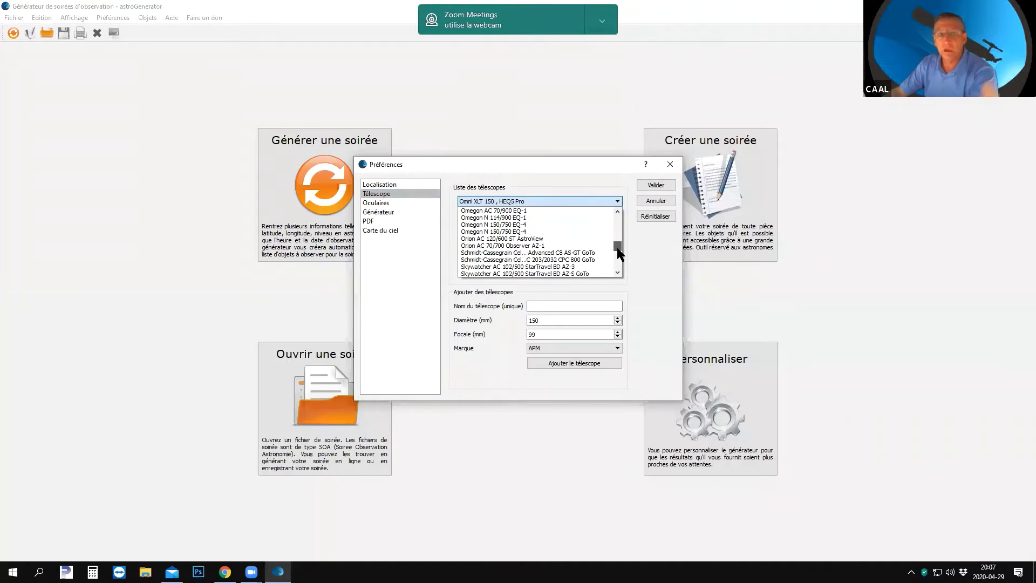
scroll(617, 247, "up", 3)
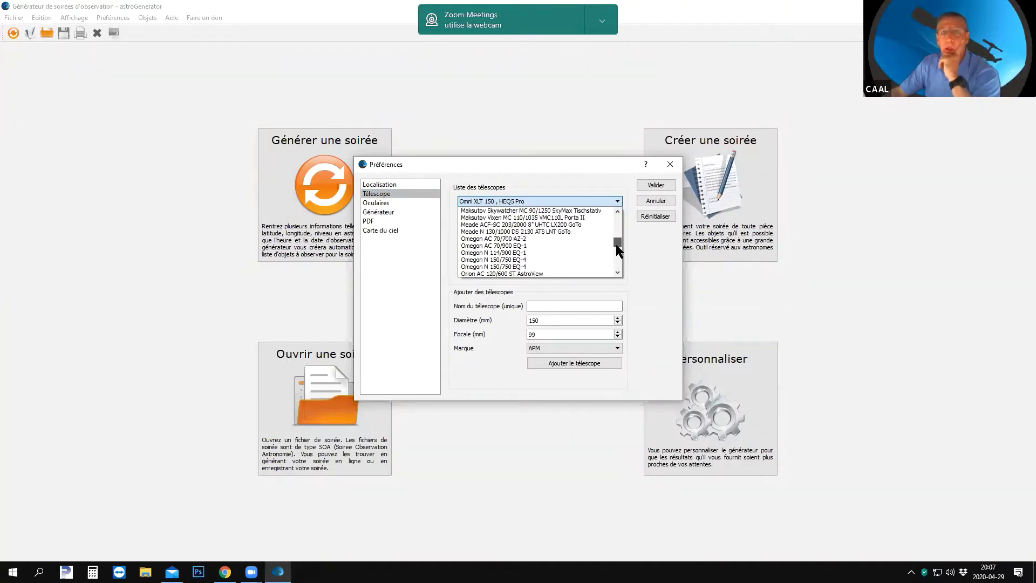
scroll(616, 246, "up", 1)
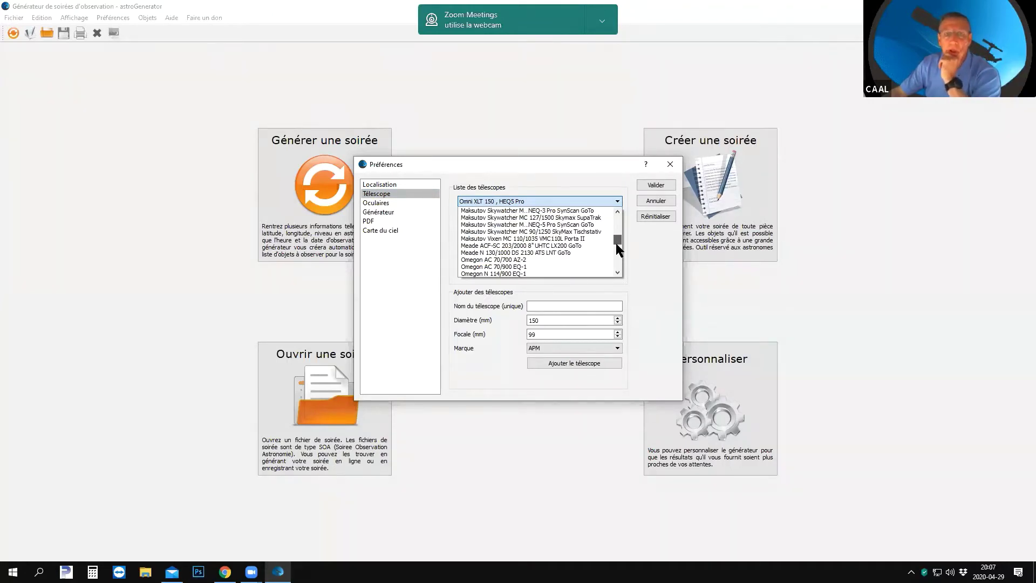
scroll(615, 238, "up", 10)
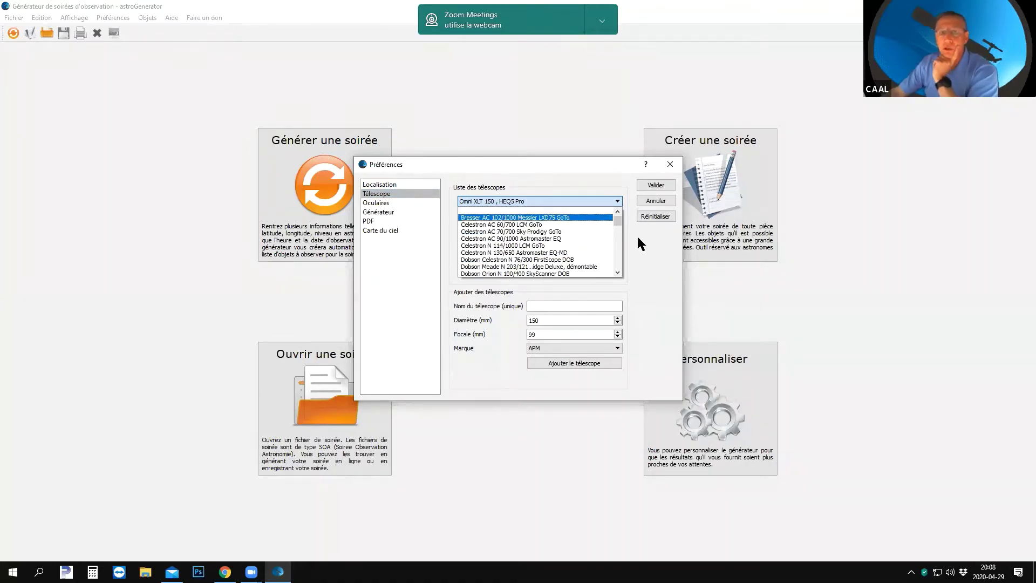
left_click(642, 270)
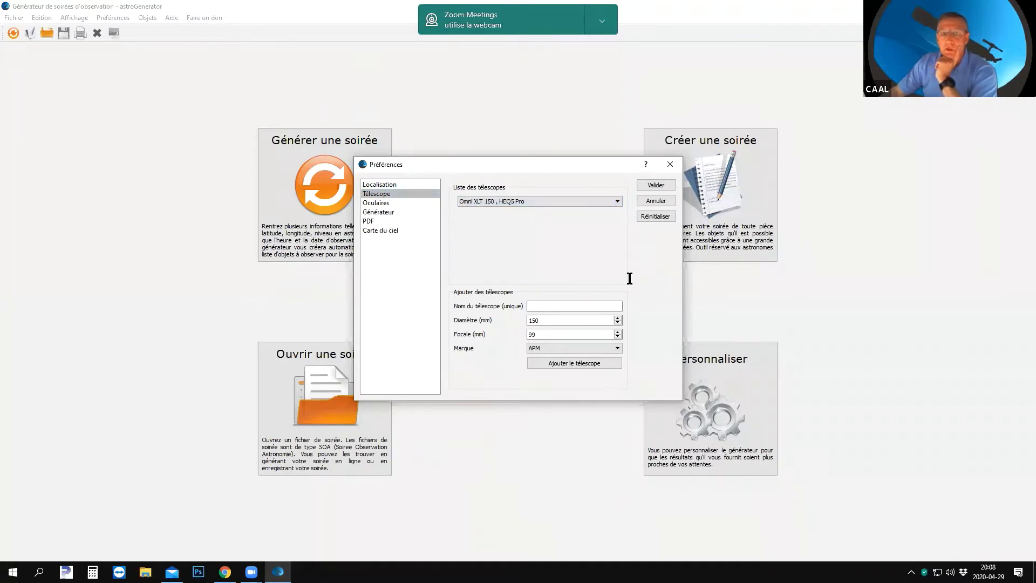
Step: Try to add an unnamed telescope with a focal length of 5 mm to the telescope list
left_click(542, 306)
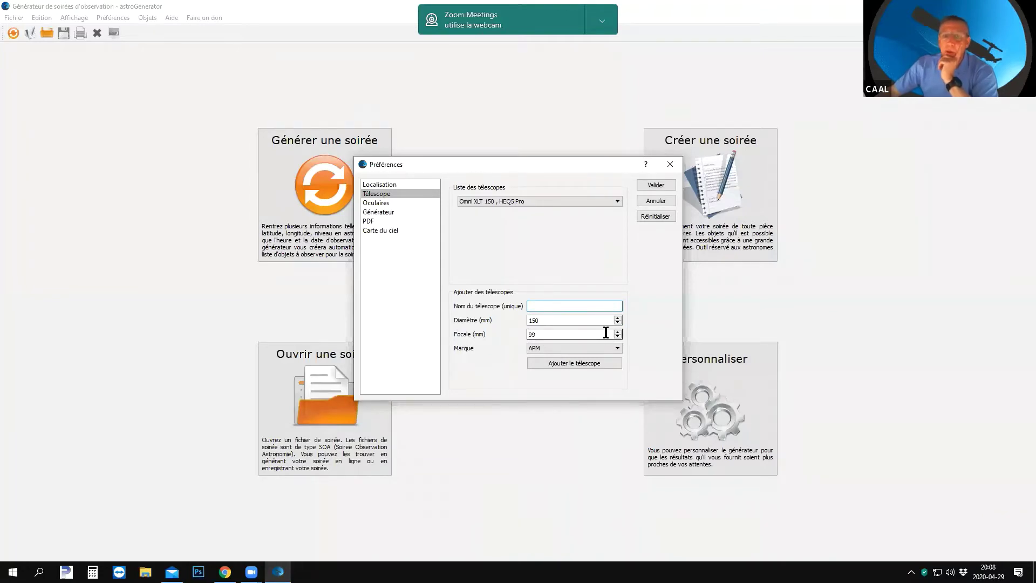
double_click(536, 333)
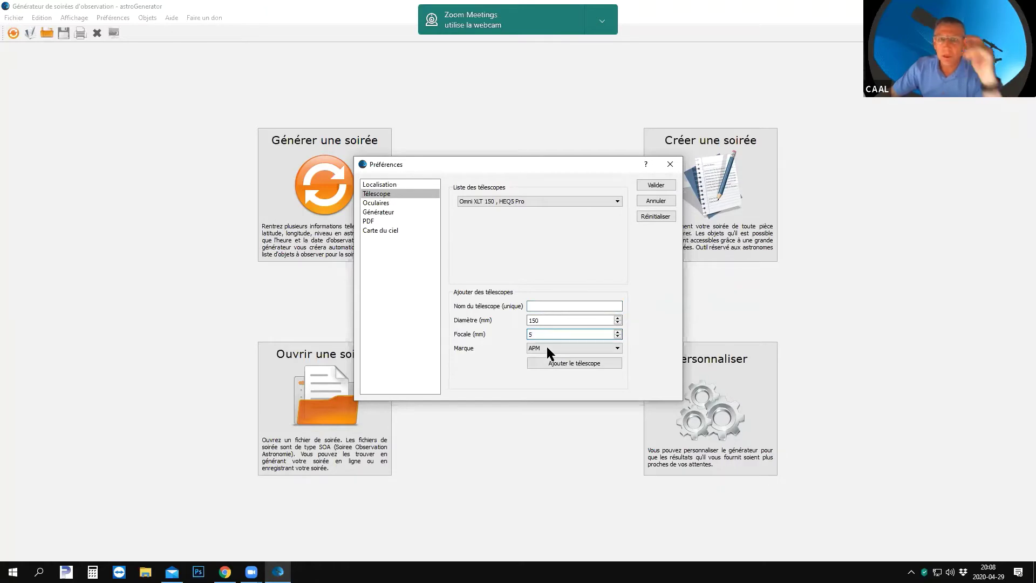
type("5")
left_click(561, 360)
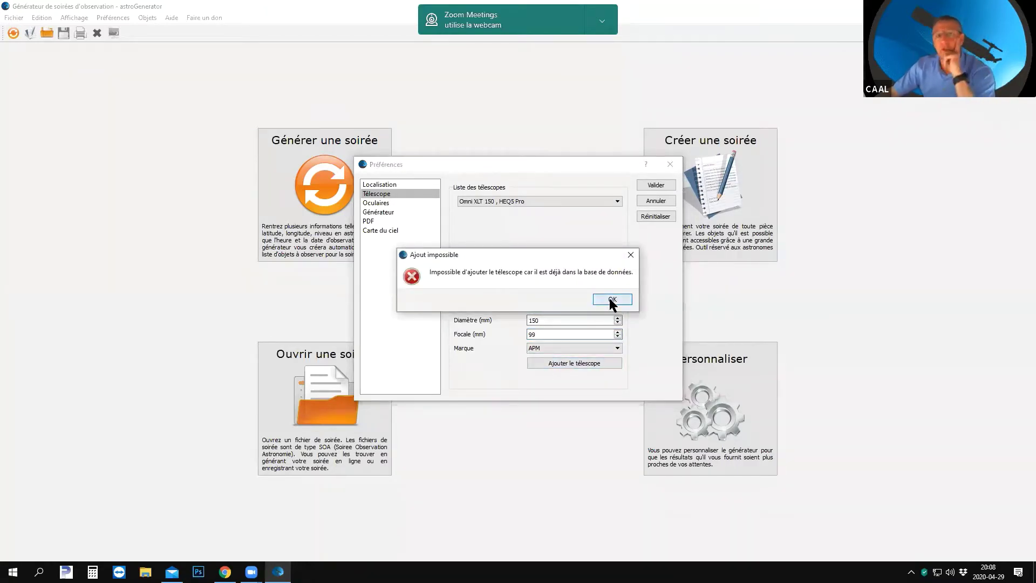
left_click(612, 300)
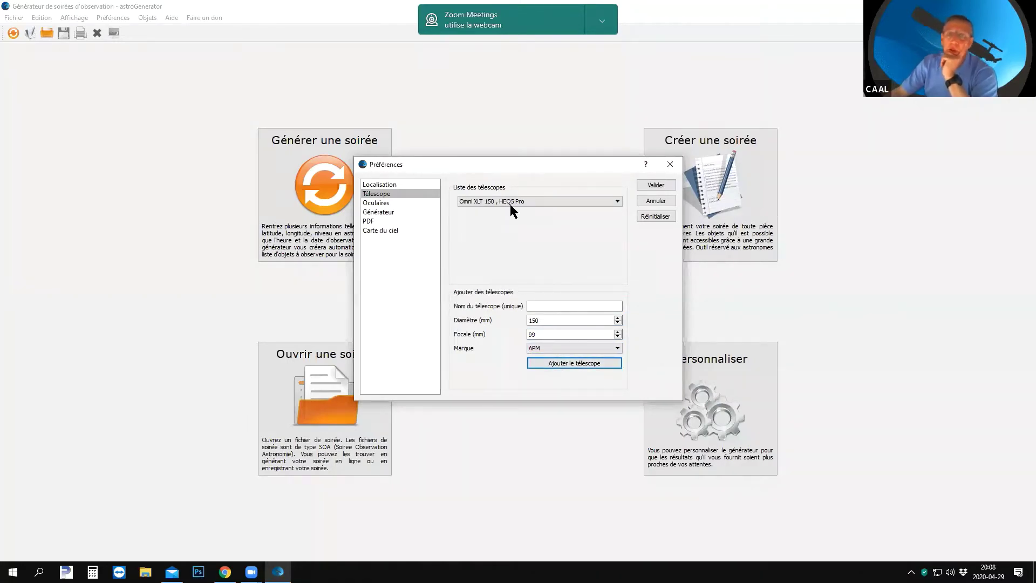
Step: In the generator preferences, set the object priorities to 15 for Galaxie and 0 for both Amas Globulaire and Amas+Nébuleuse
left_click(384, 204)
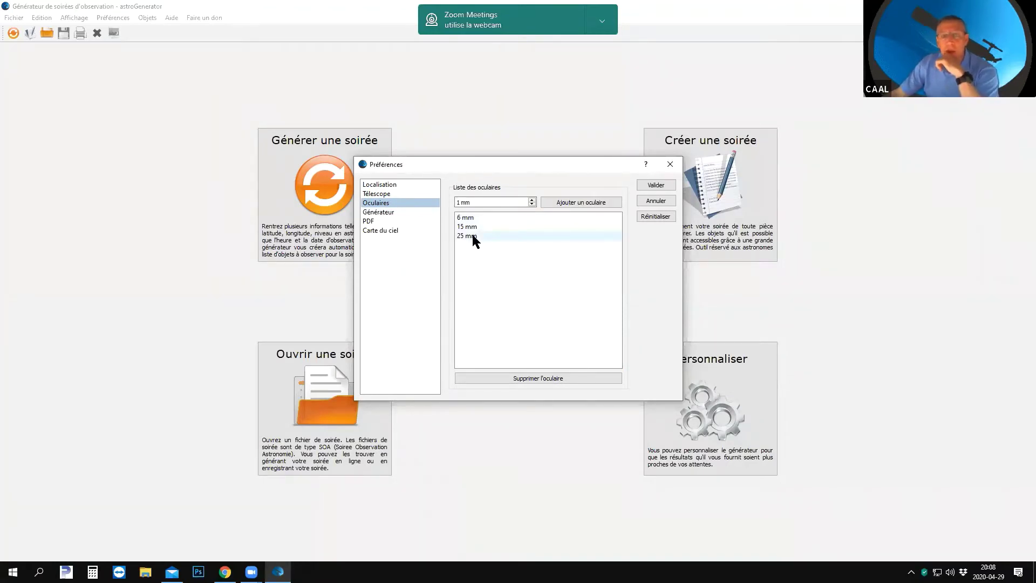
left_click(374, 212)
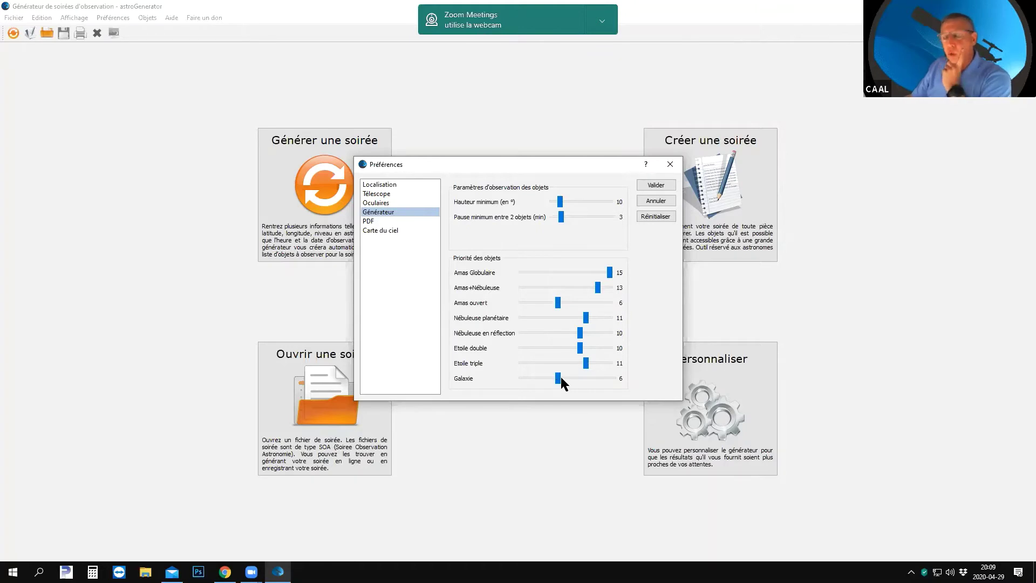
left_click_drag(558, 378, 622, 384)
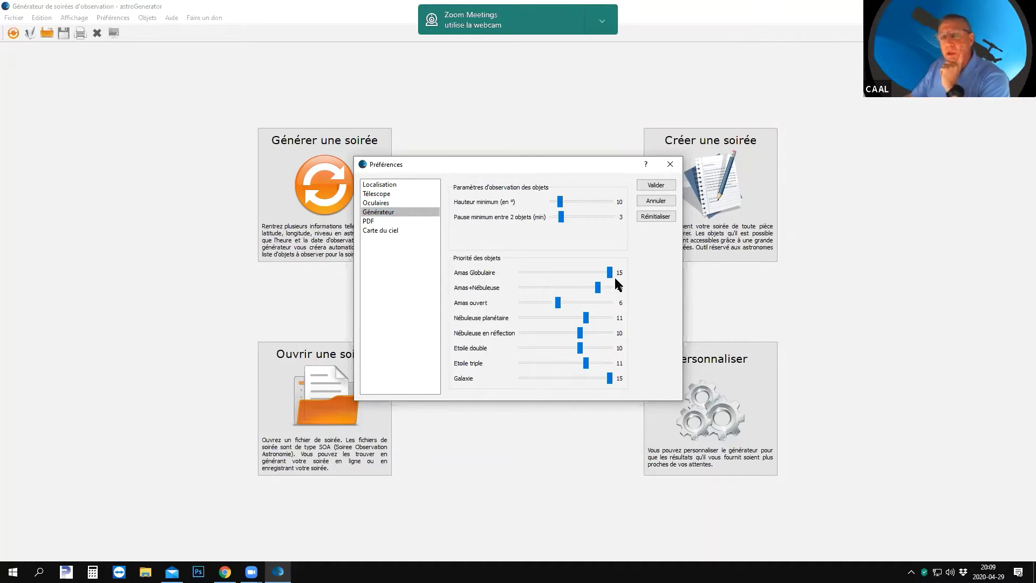
left_click_drag(609, 272, 518, 274)
left_click_drag(593, 287, 519, 290)
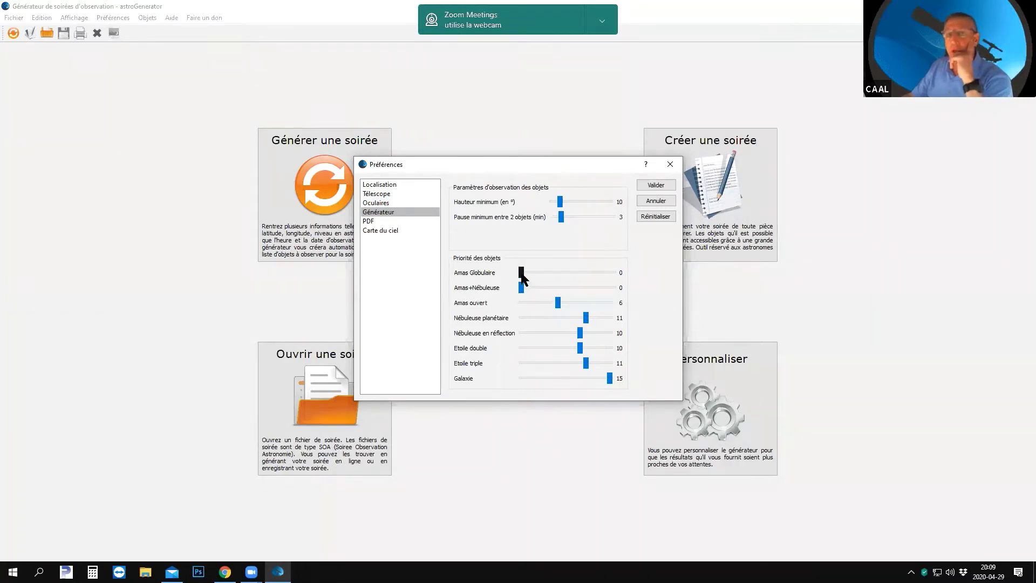
Step: Review the PDF and sky map options and save the preferences
left_click(383, 222)
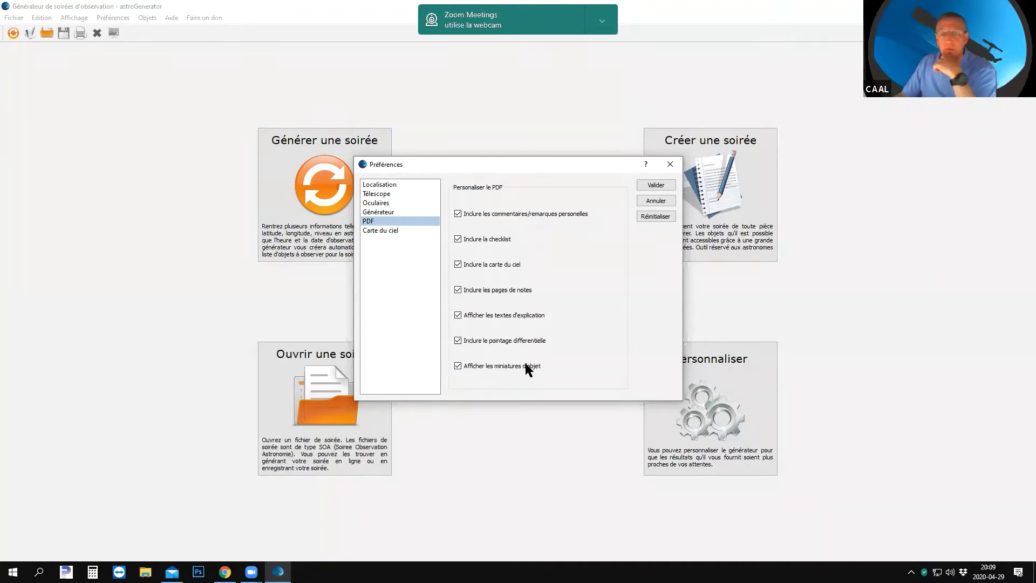
left_click(391, 230)
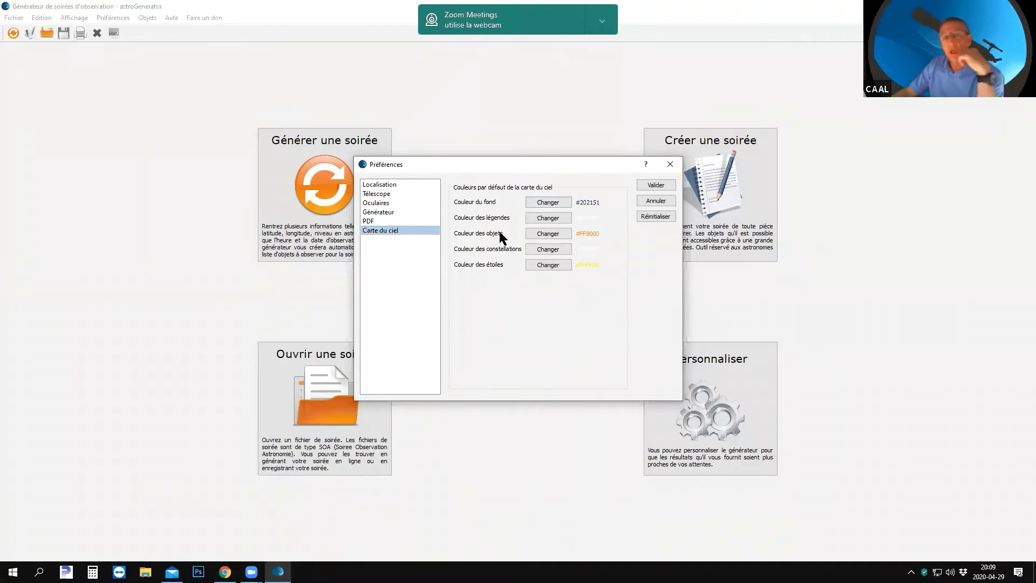
left_click(656, 186)
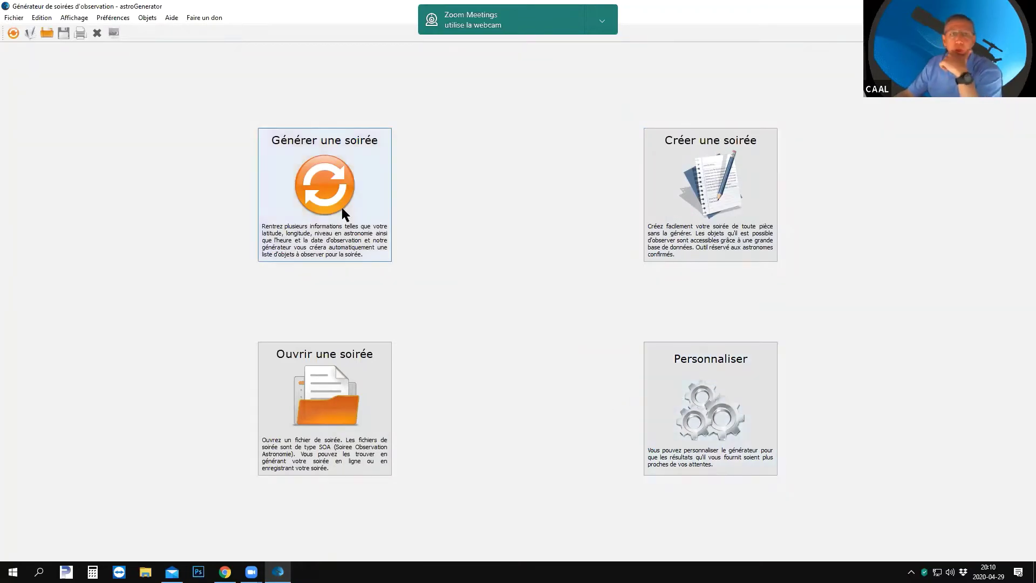
Step: Start generating an observing evening lasting 3 hours, with 10 minutes of observation per object
left_click(324, 186)
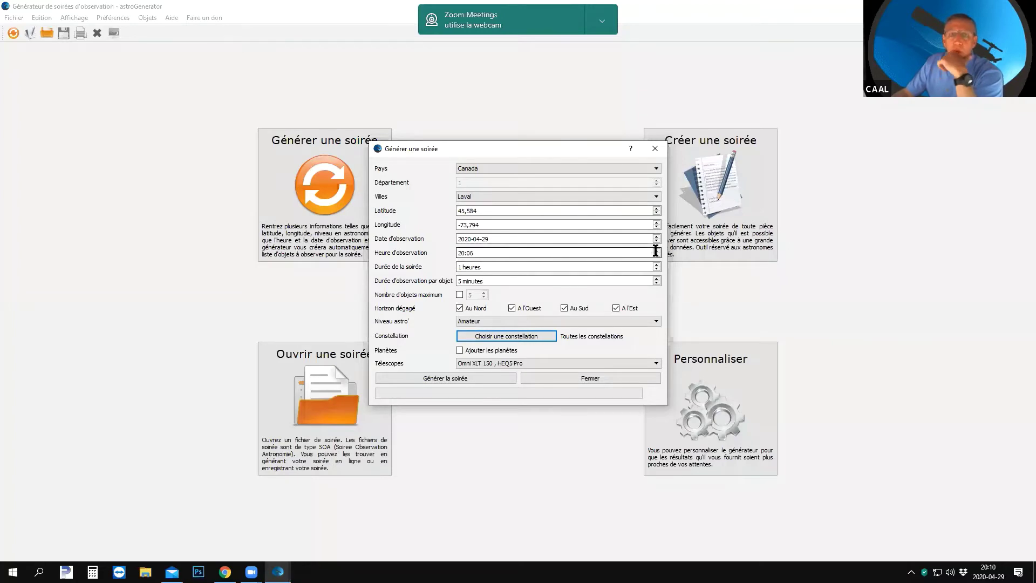
left_click(460, 276)
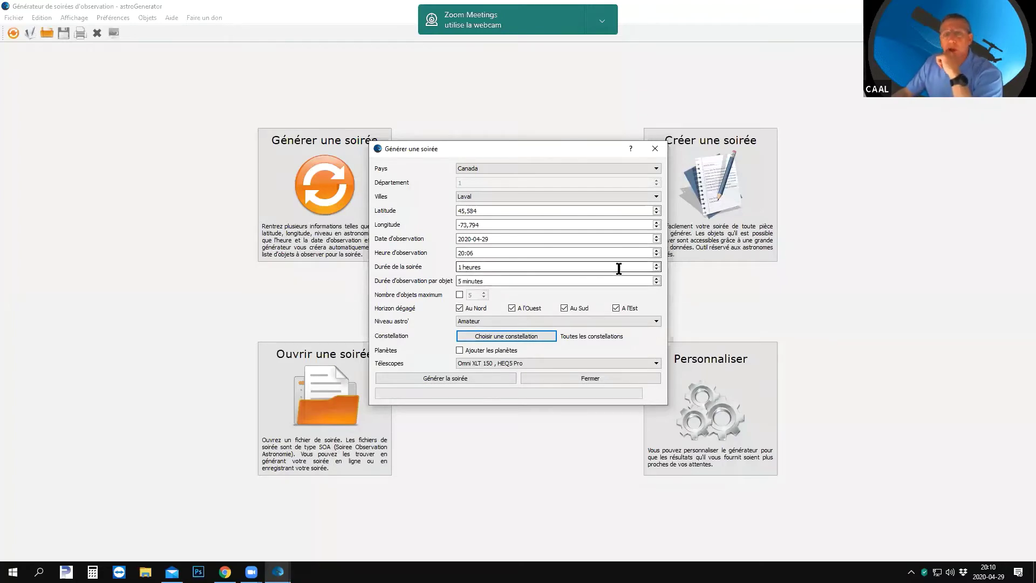
left_click(656, 264)
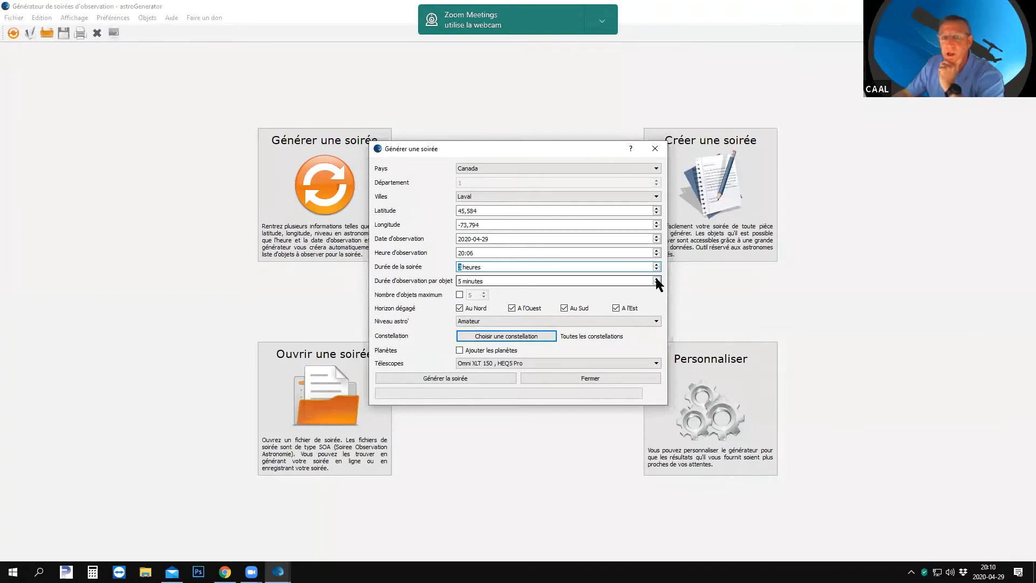
key("Tab")
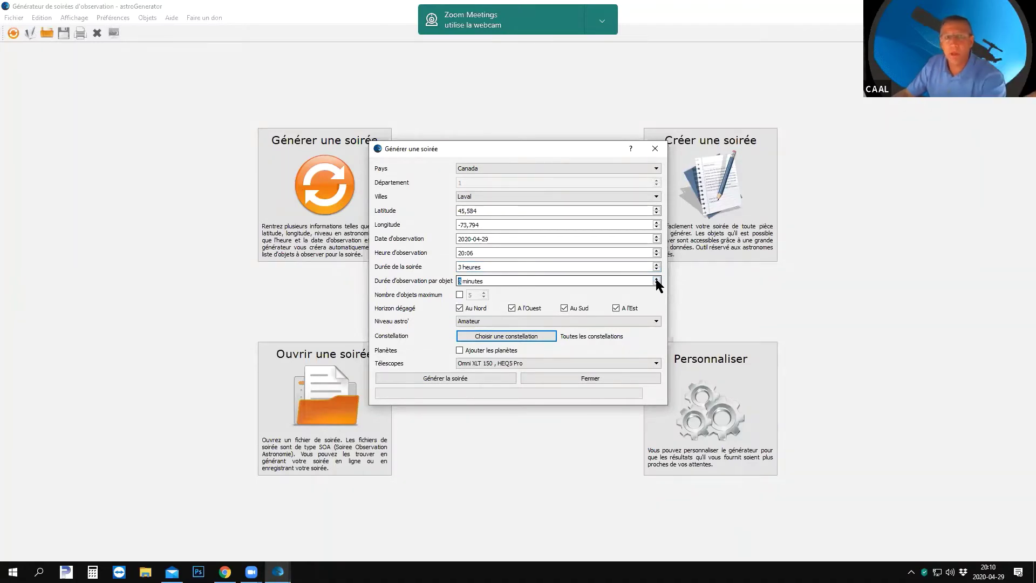
left_click(657, 278)
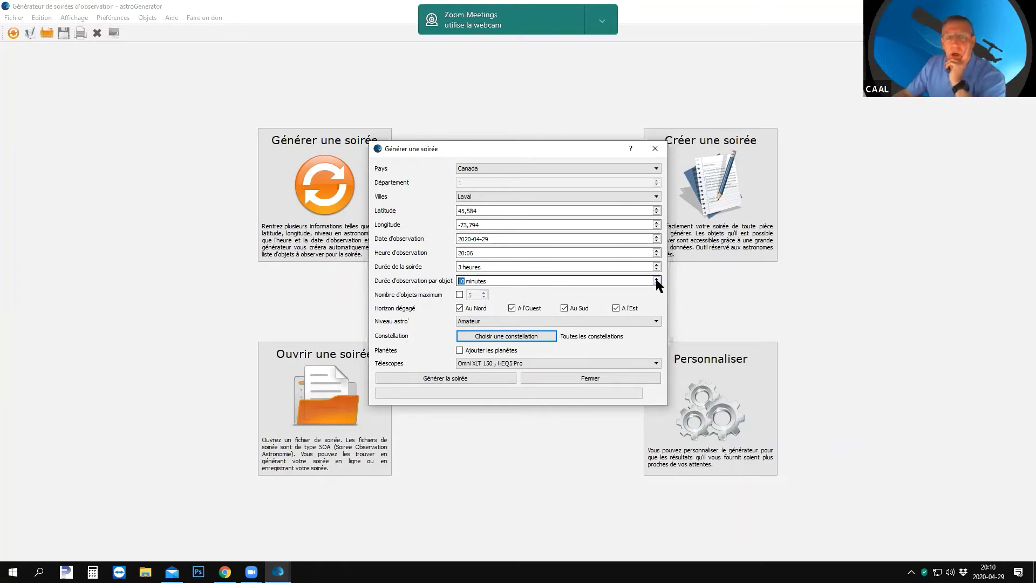
Step: Leave the maximum number of objects unlimited and set the astronomy level to Amateur confirmé
left_click(459, 295)
left_click(459, 295)
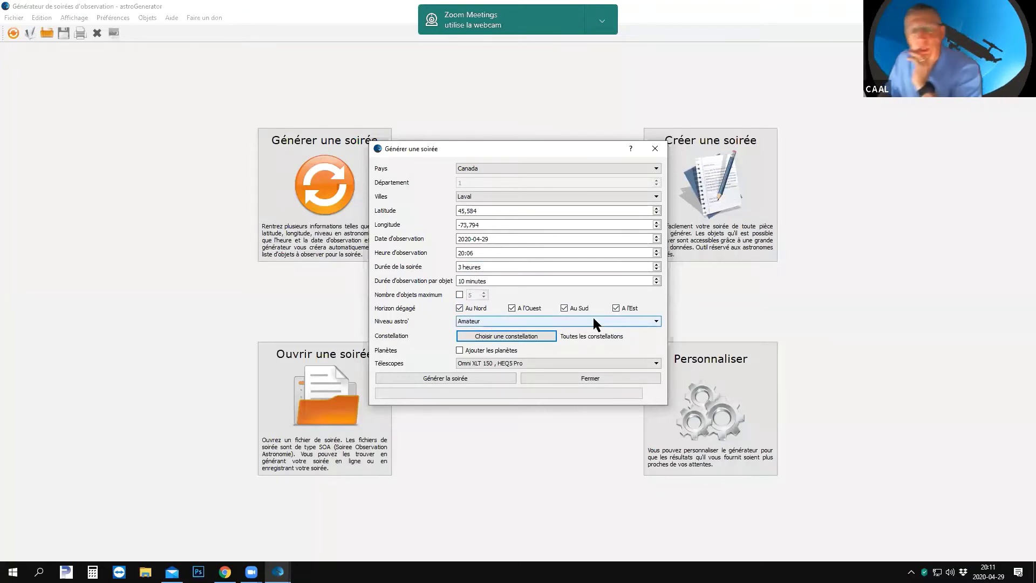
left_click(653, 321)
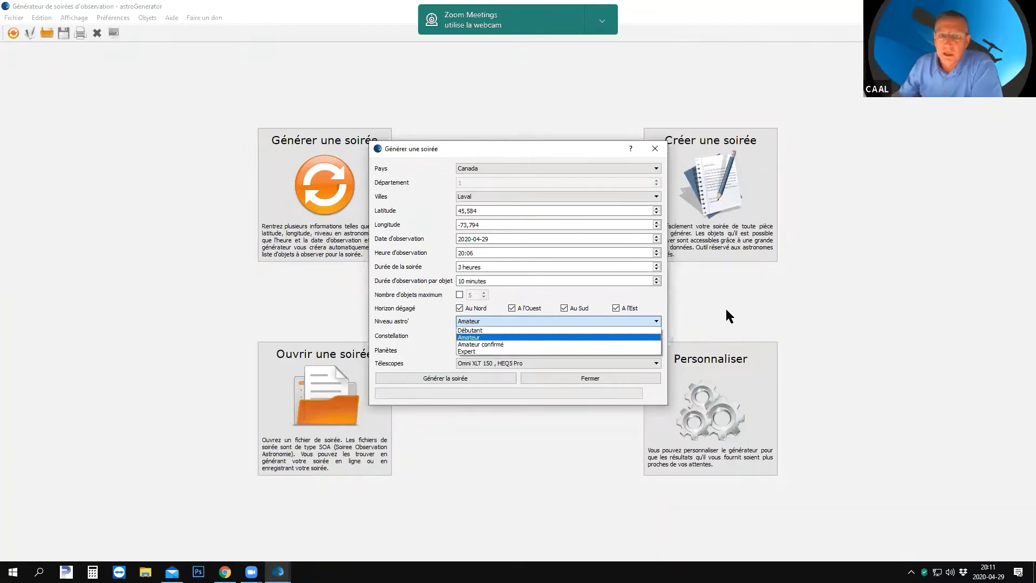
left_click(579, 344)
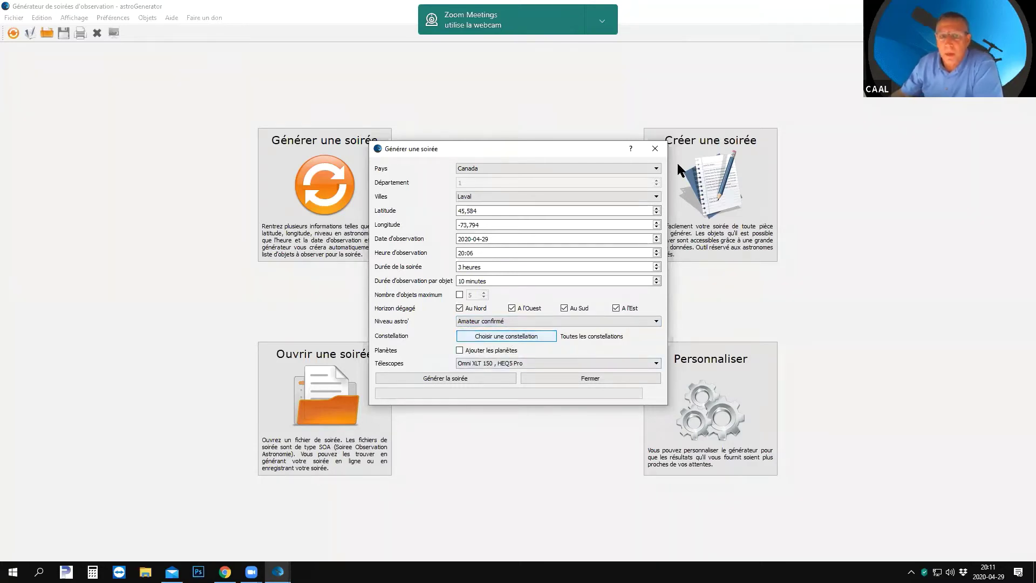
Step: Review the constellation selection and validate it with all constellations included
left_click(510, 335)
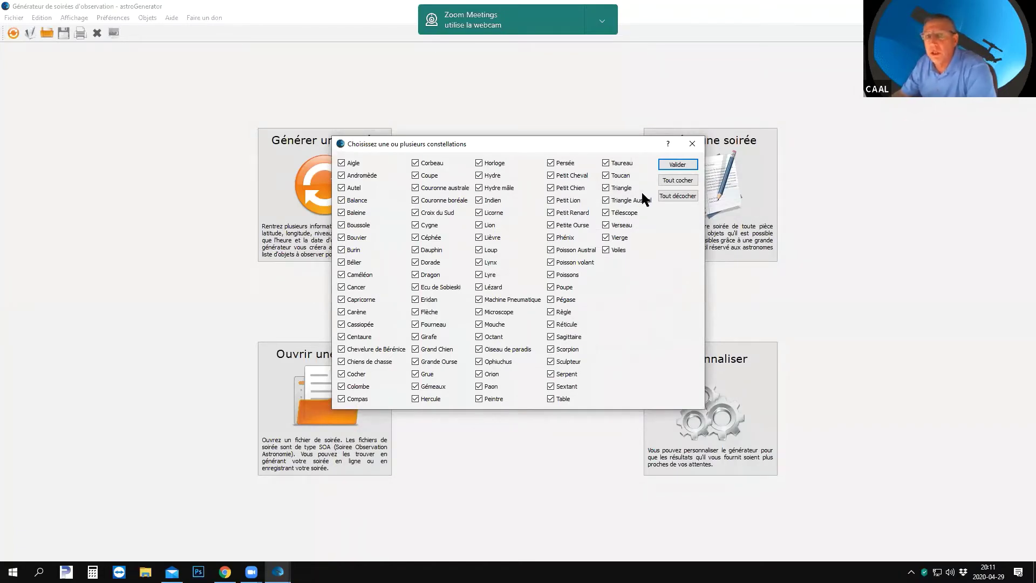
left_click(682, 193)
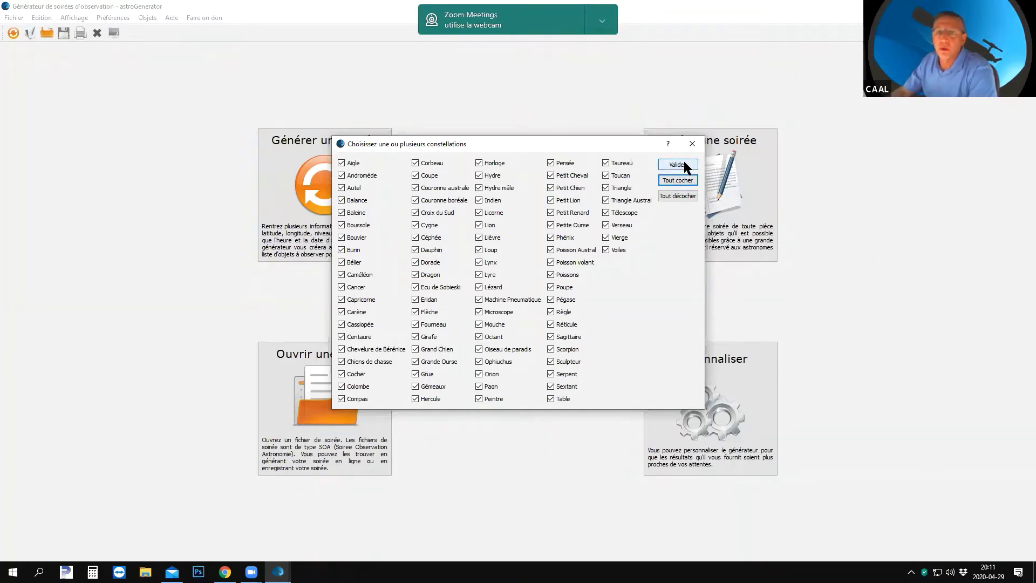
left_click(683, 163)
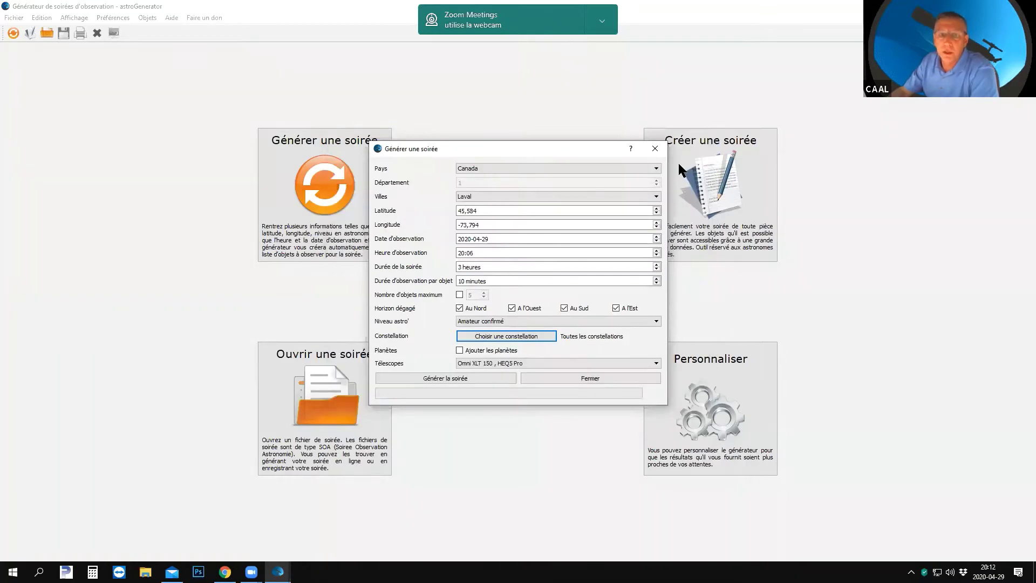
Step: Include the planets and generate the observing evening
left_click(460, 350)
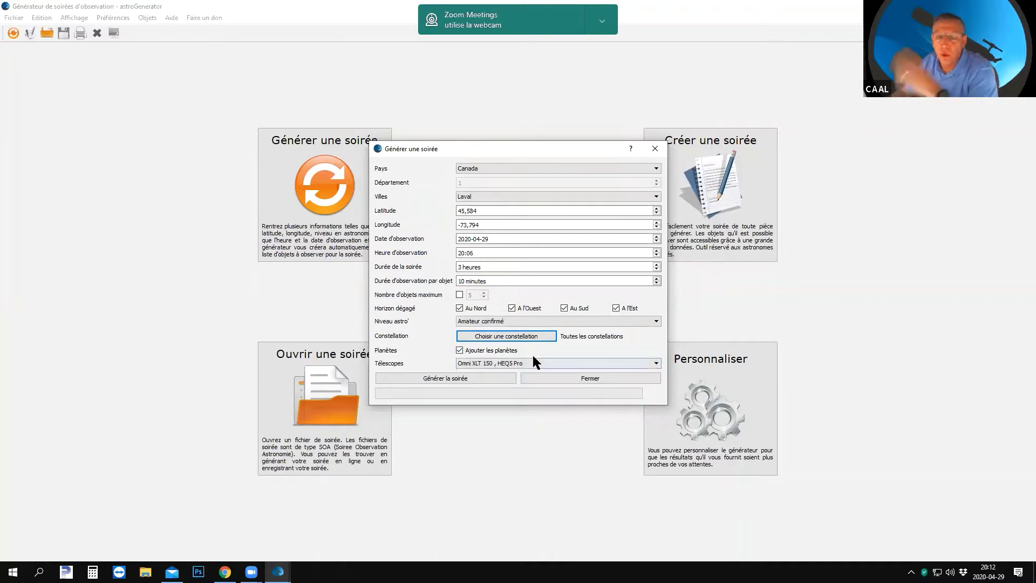
left_click(462, 378)
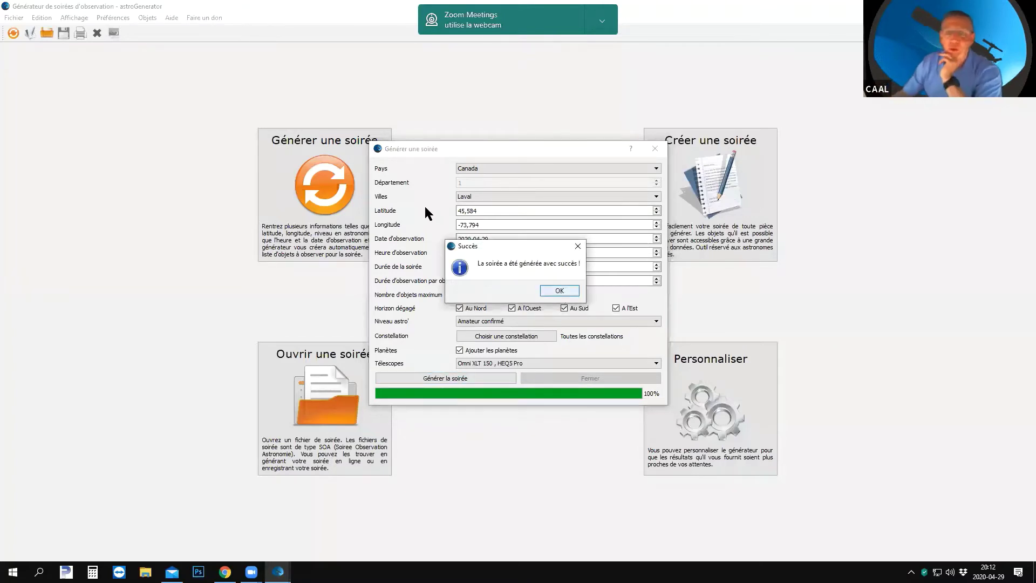
left_click(569, 289)
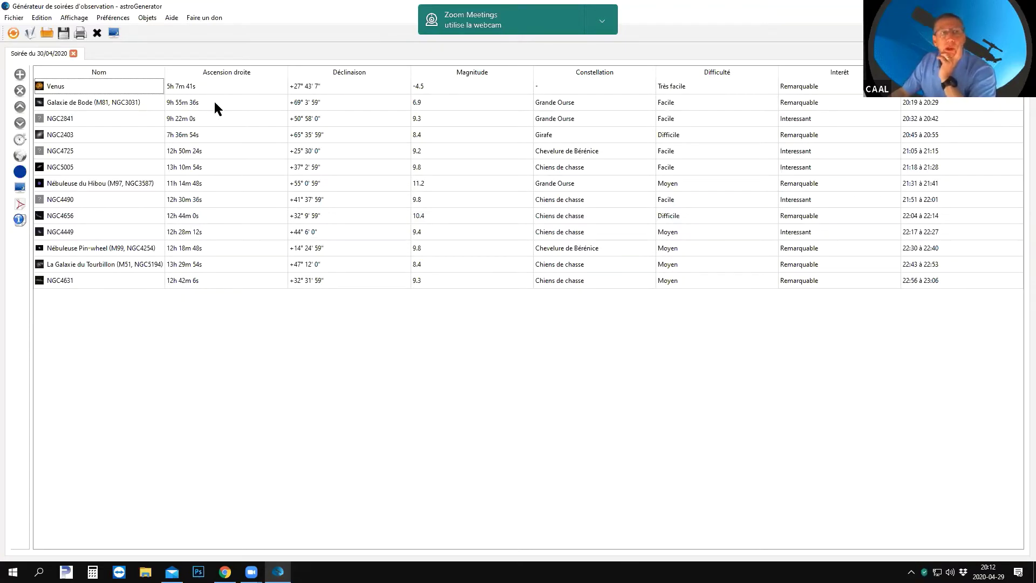
Step: Sort the object list by right ascension (Ascension droite), switching between ascending and descending order
left_click(227, 72)
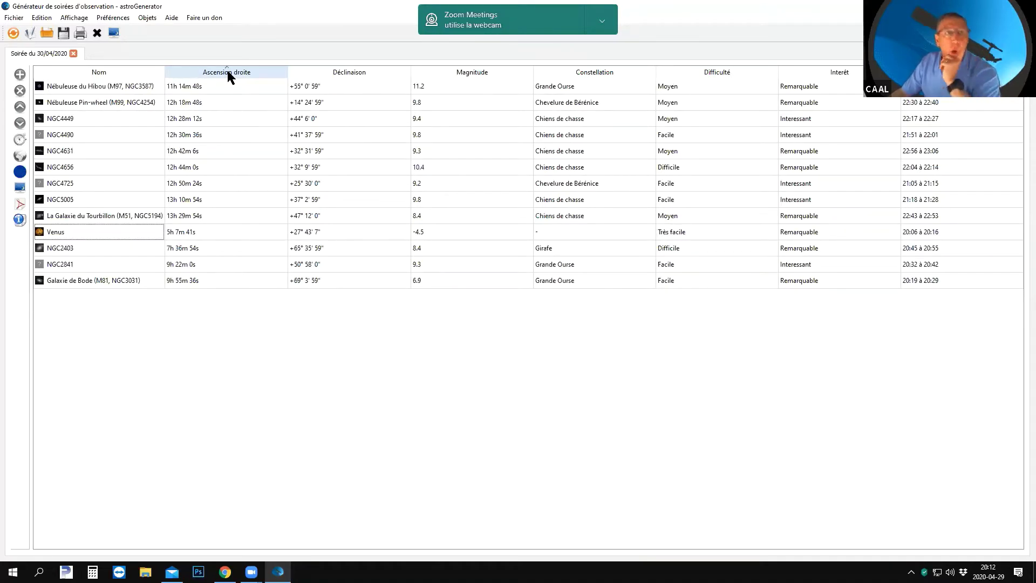
left_click(228, 73)
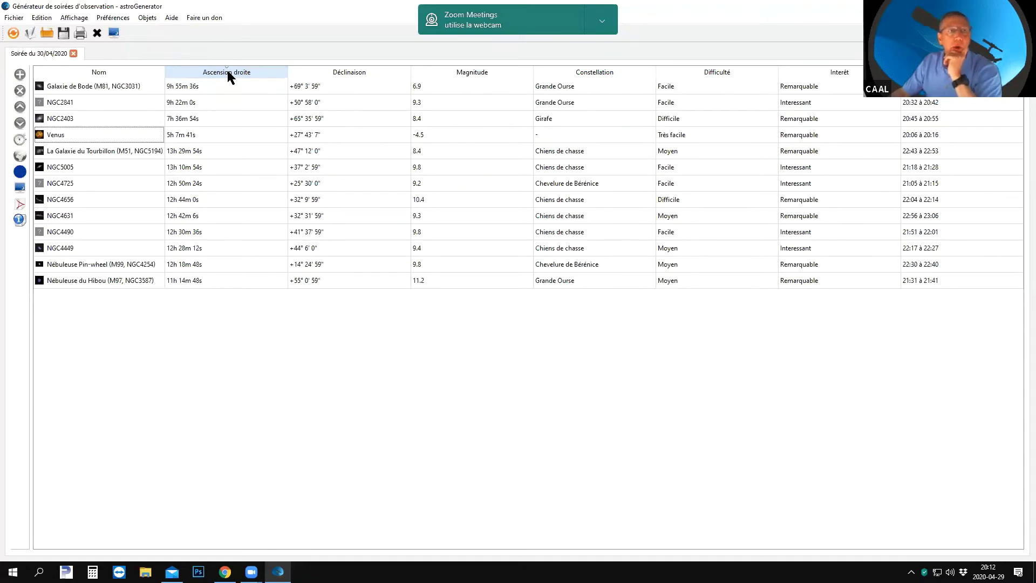
left_click(228, 72)
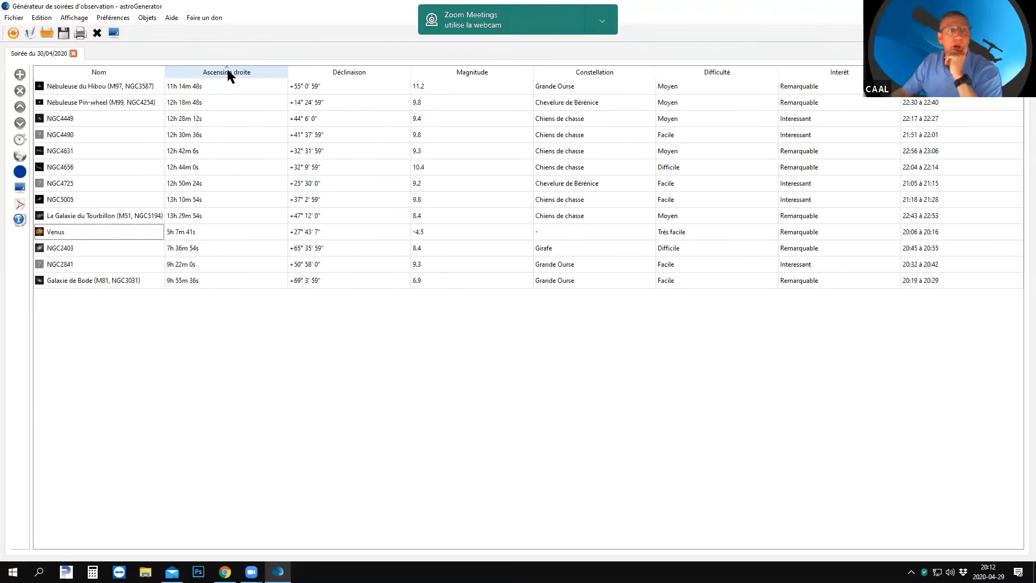
left_click(227, 72)
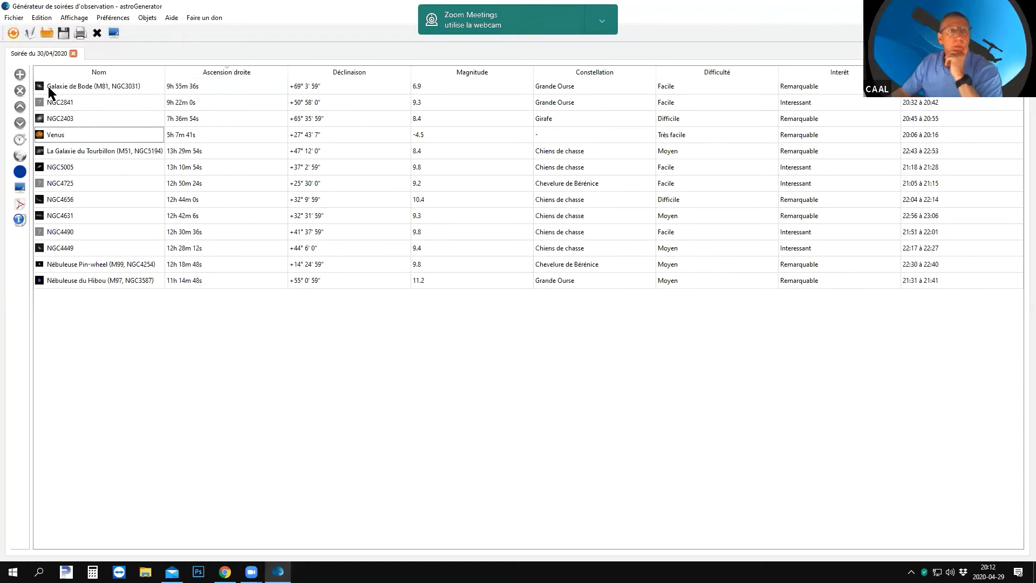
Step: Open the prompt for adding an object and cancel it, and try the removal command with no object selected
left_click(20, 74)
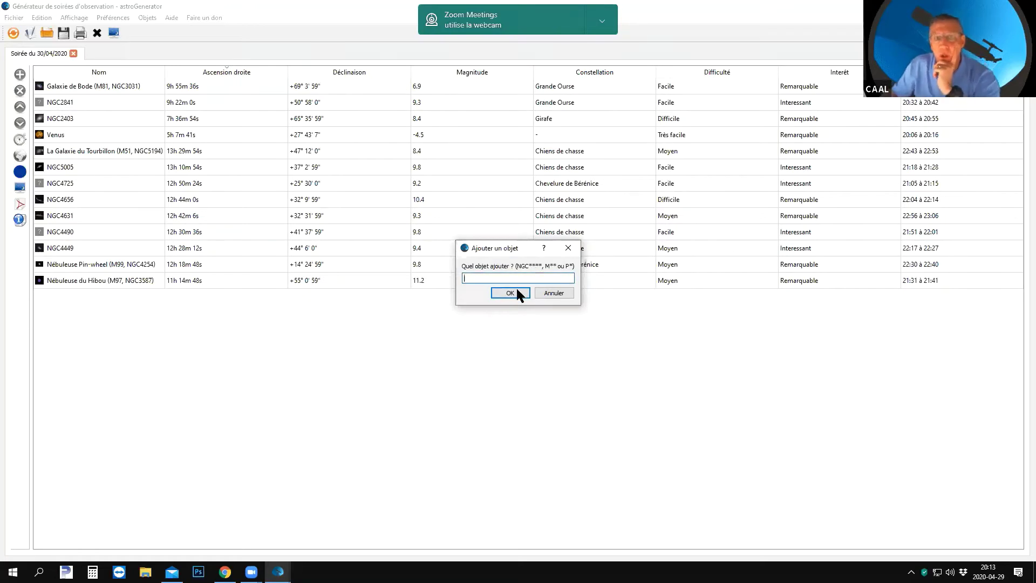
left_click(549, 294)
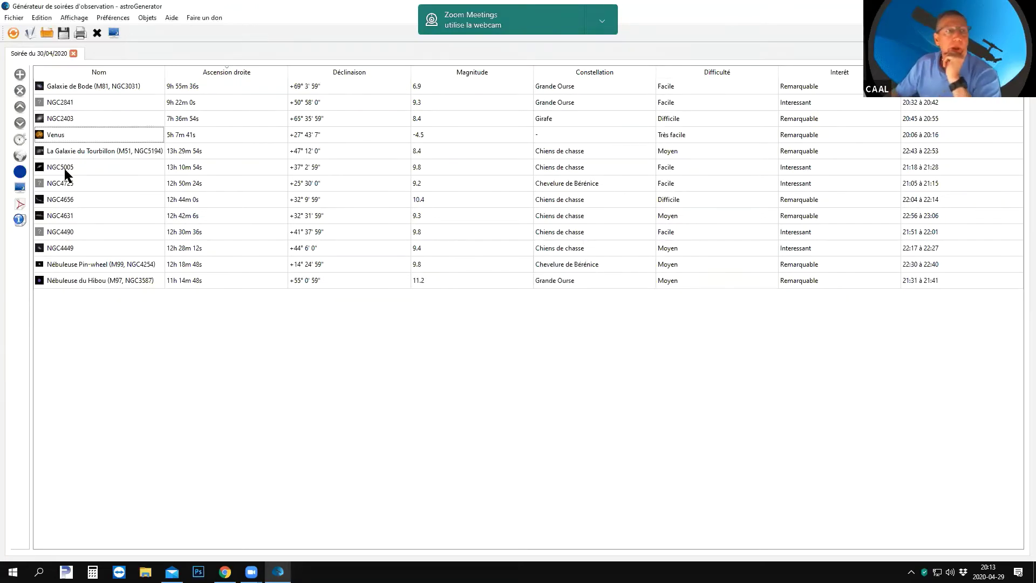
left_click(19, 90)
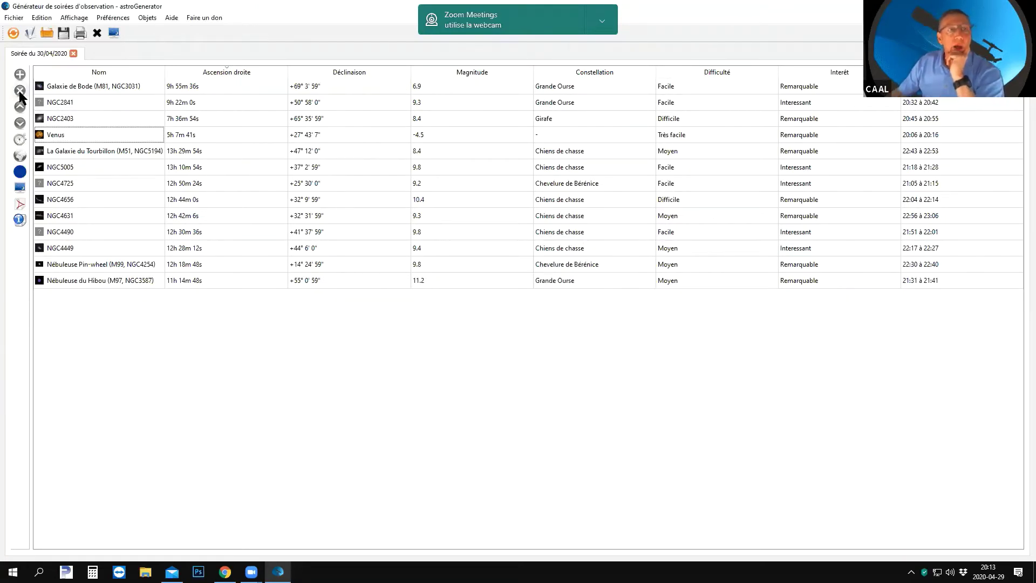
left_click(566, 288)
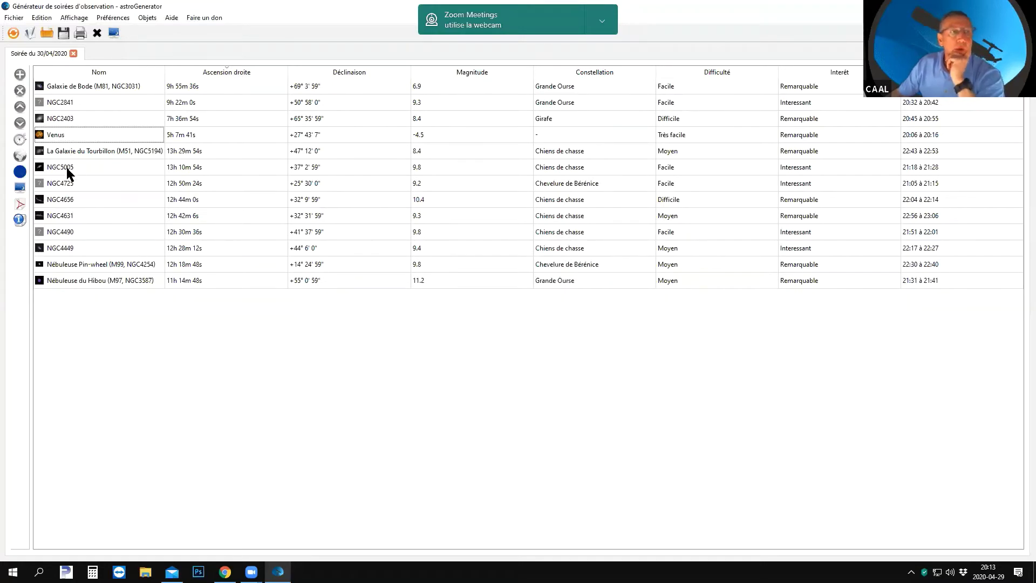
Step: Remove NGC4725 from the evening's object list
left_click(67, 184)
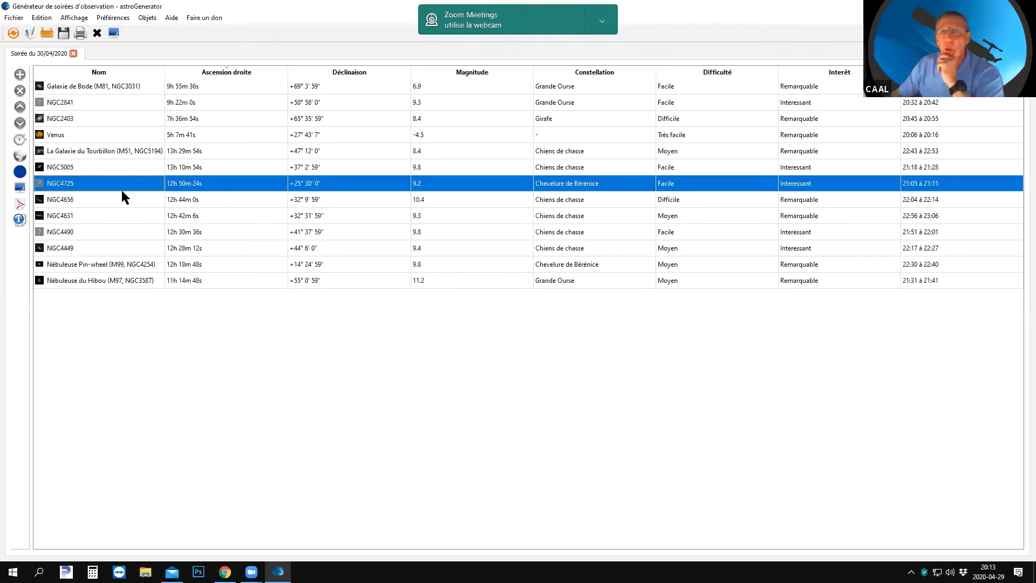
left_click(19, 90)
left_click(521, 288)
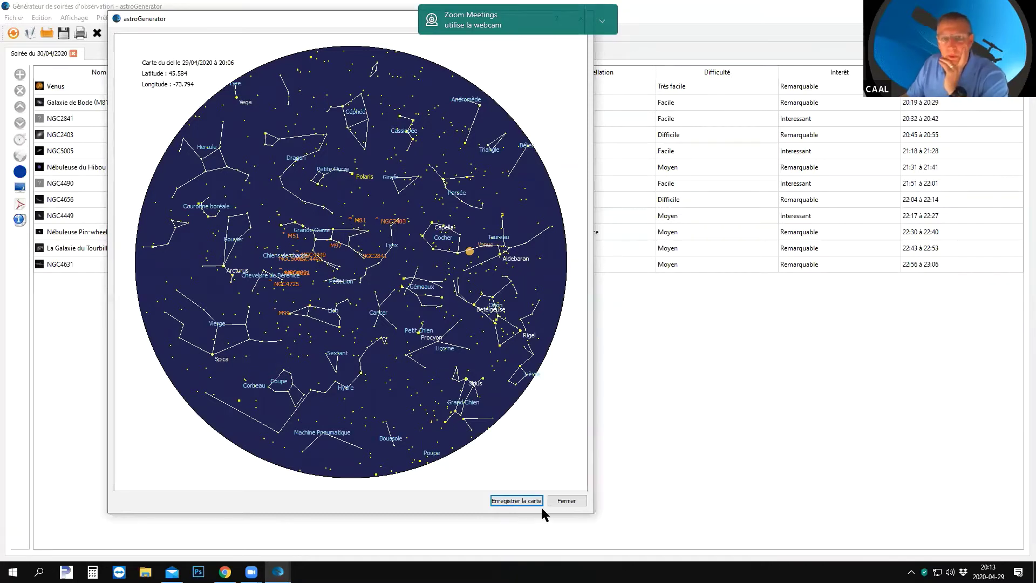
Step: Close the evening's sky map and check the evening's start mode prompt without starting it
left_click(568, 502)
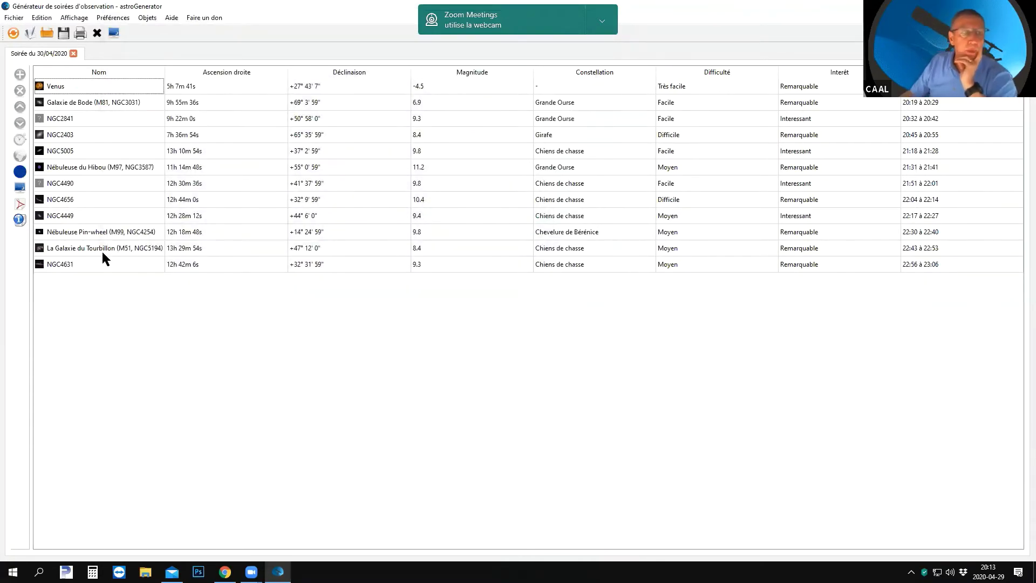
left_click(20, 190)
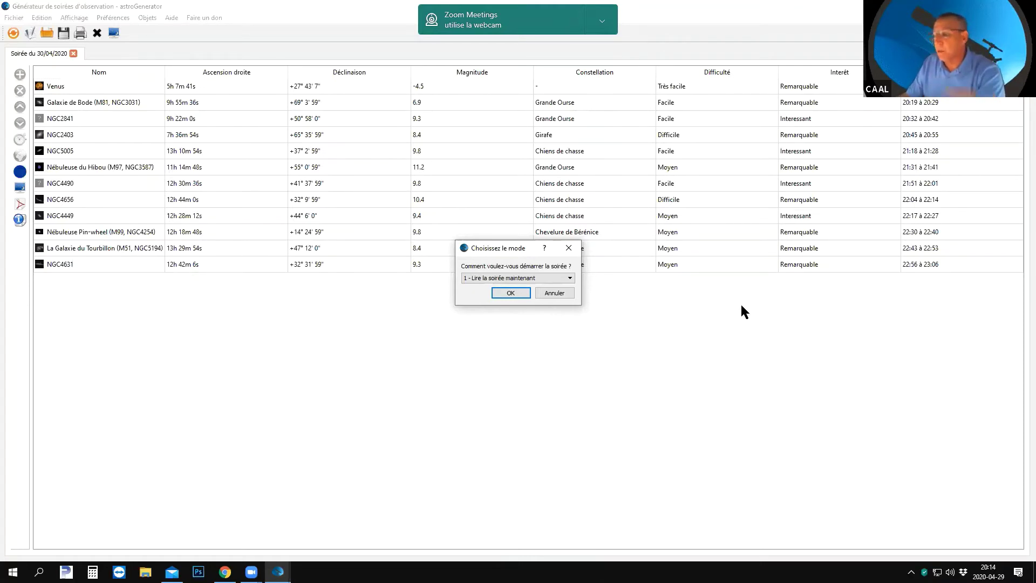
left_click(553, 294)
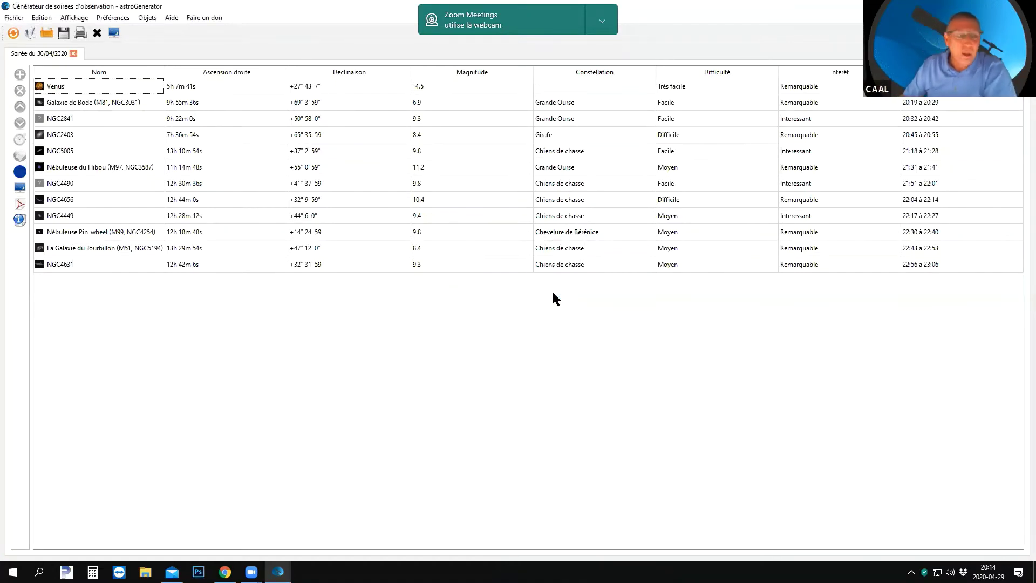
Step: Export the evening as a PDF named 29-04-2020 in the Documents folder
left_click(20, 204)
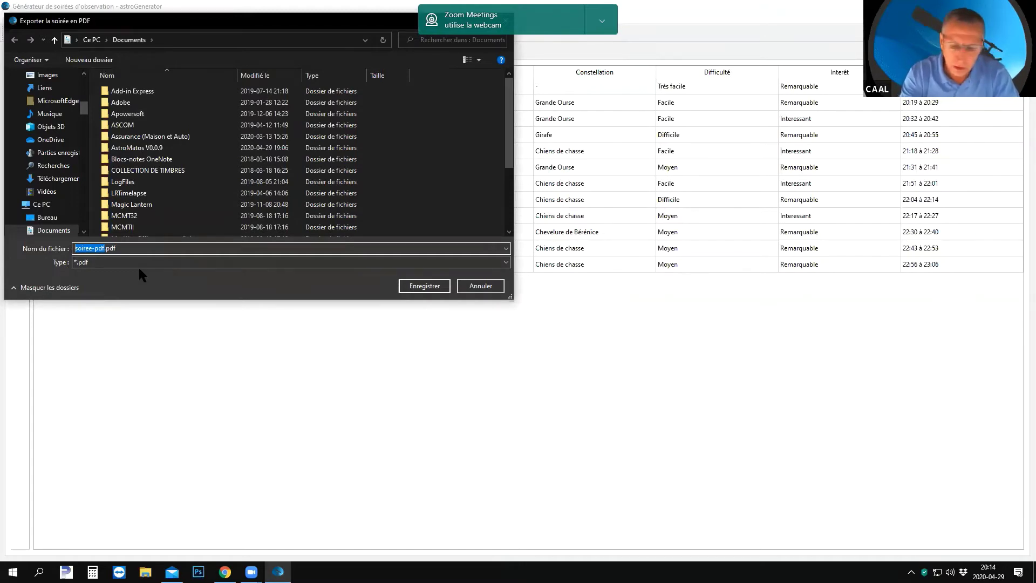
type("29-04-20")
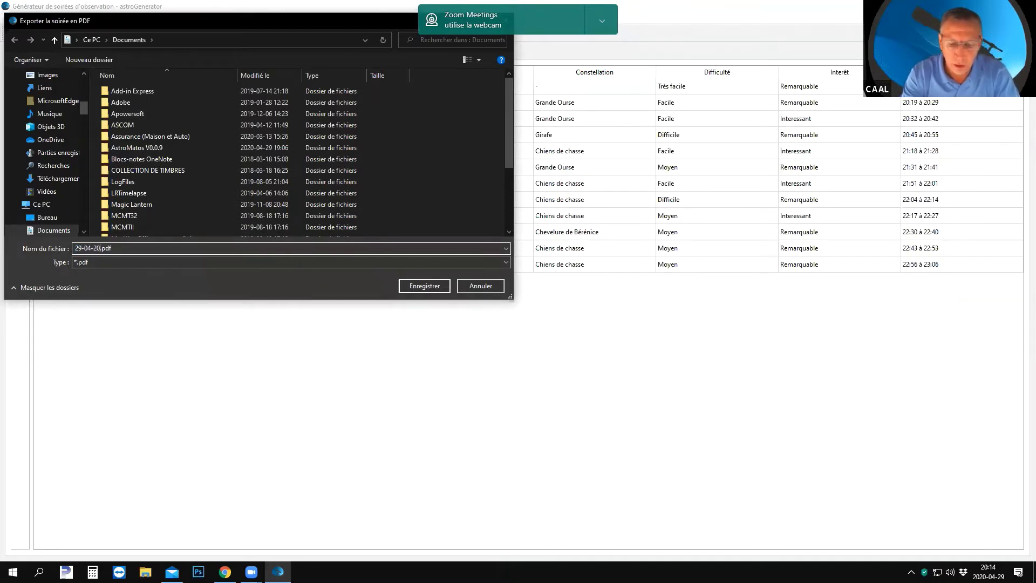
type("20")
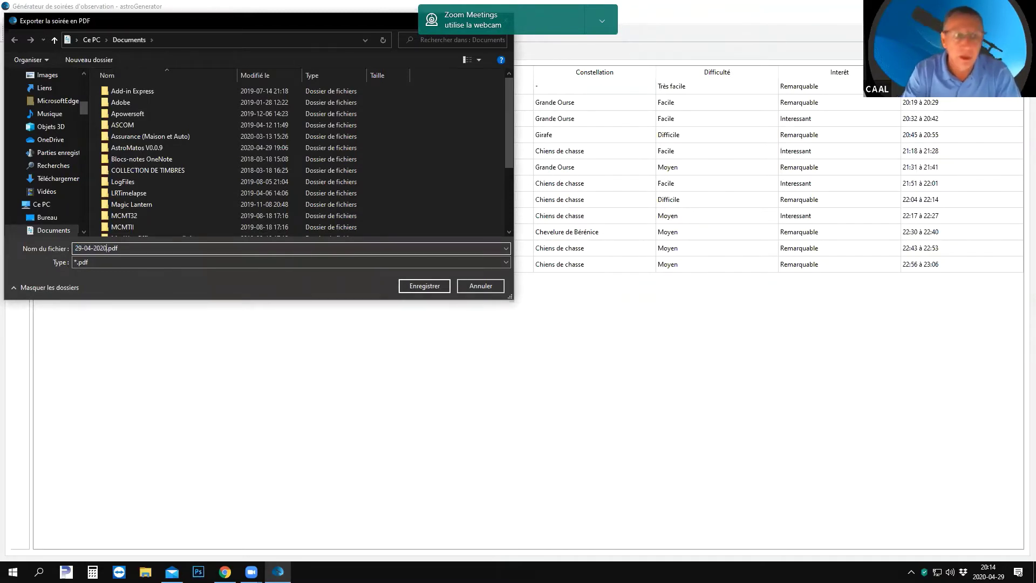
left_click(426, 285)
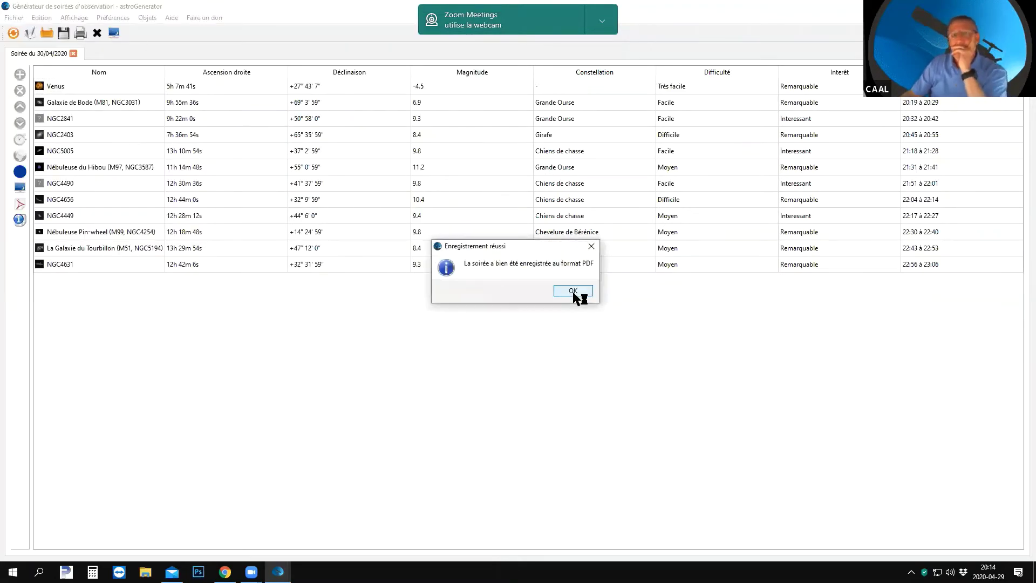
left_click(573, 292)
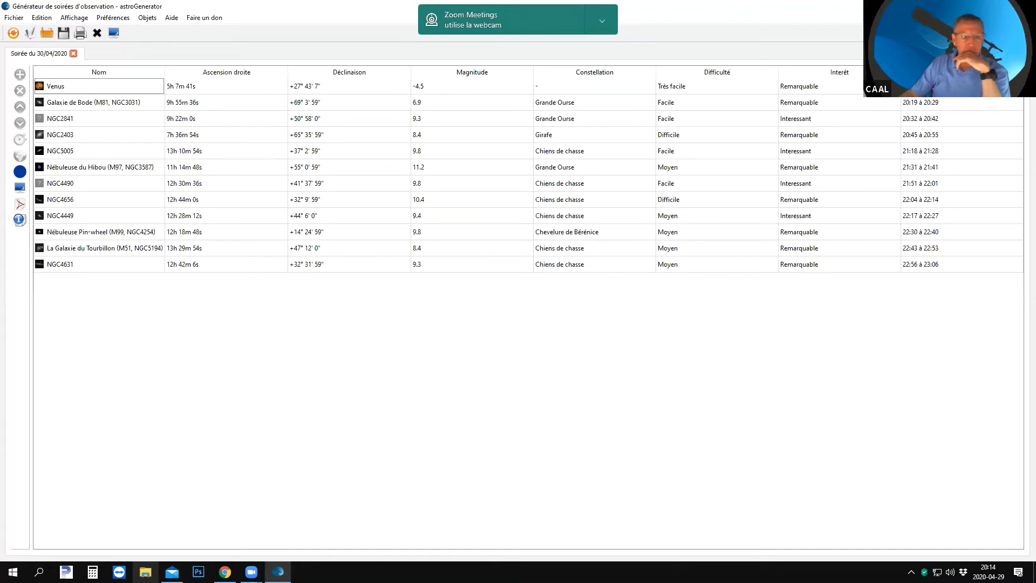
Step: Switch to File Explorer and open 29-04-2020.pdf from the Documents folder
left_click(145, 571)
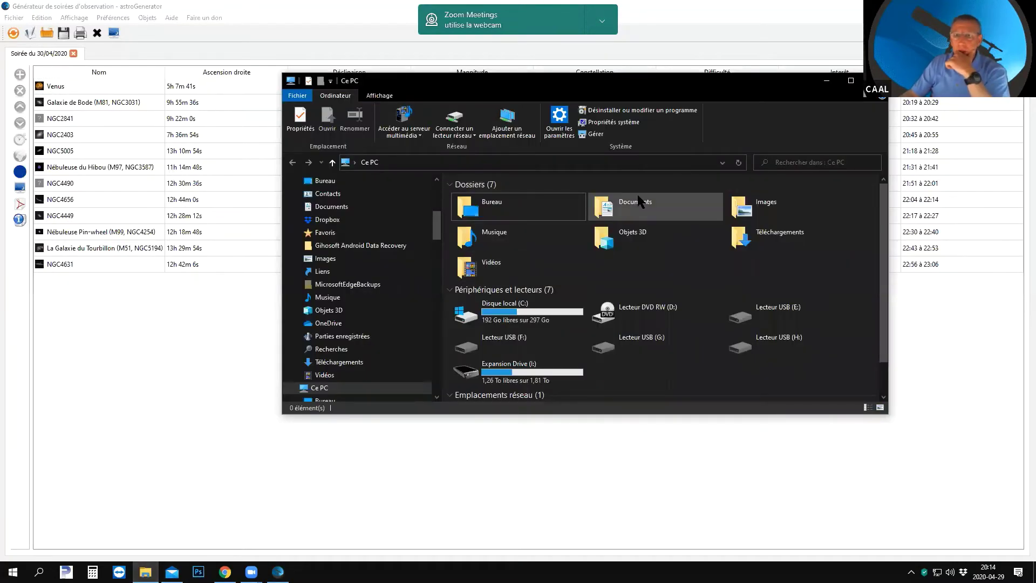
left_click(637, 200)
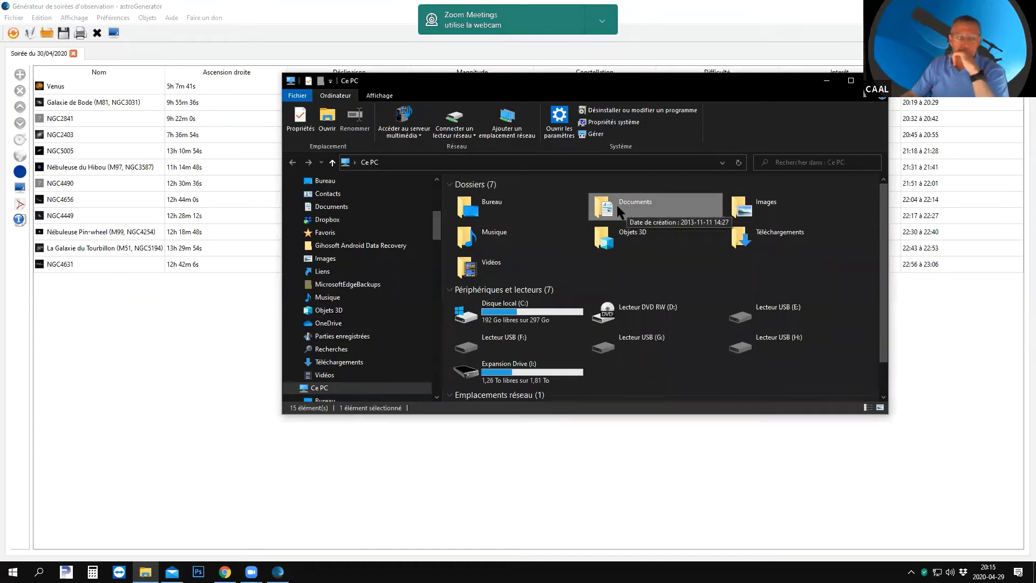
left_click(348, 212)
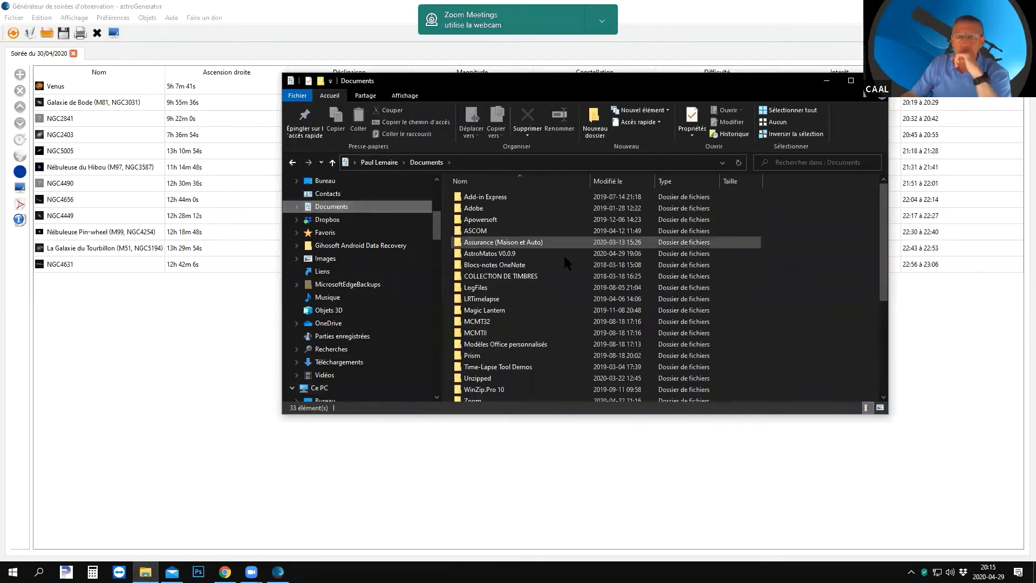
scroll(561, 291, "down", 5)
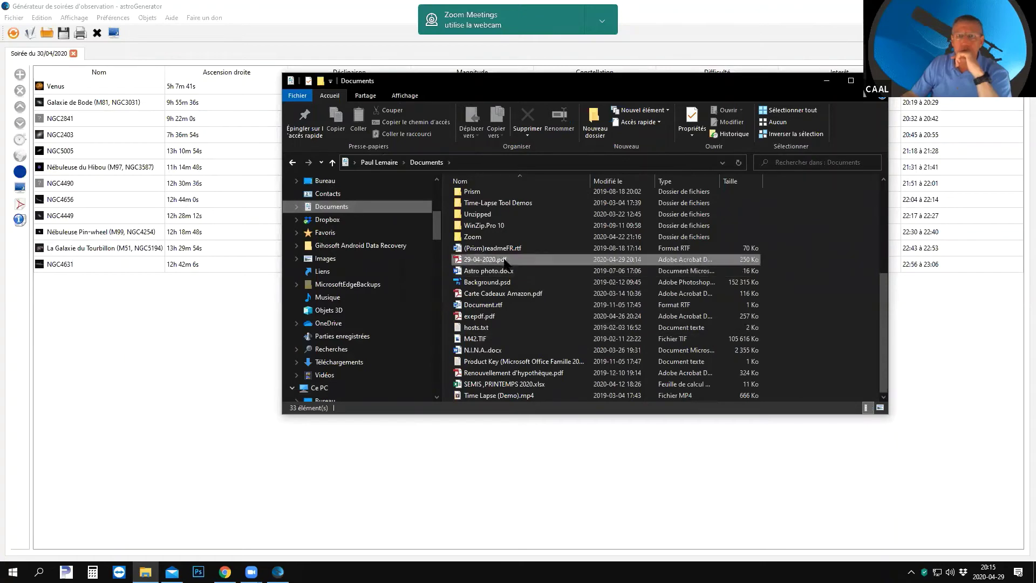
left_click(540, 260)
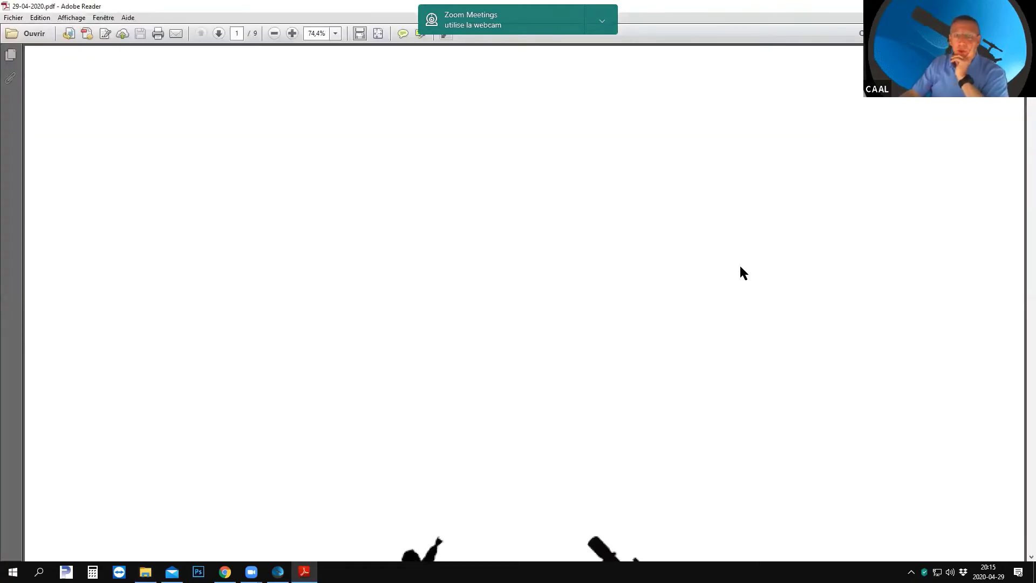
Step: Read through the exported PDF from its cover page to the checklist on page 2
scroll(778, 231, "down", 5)
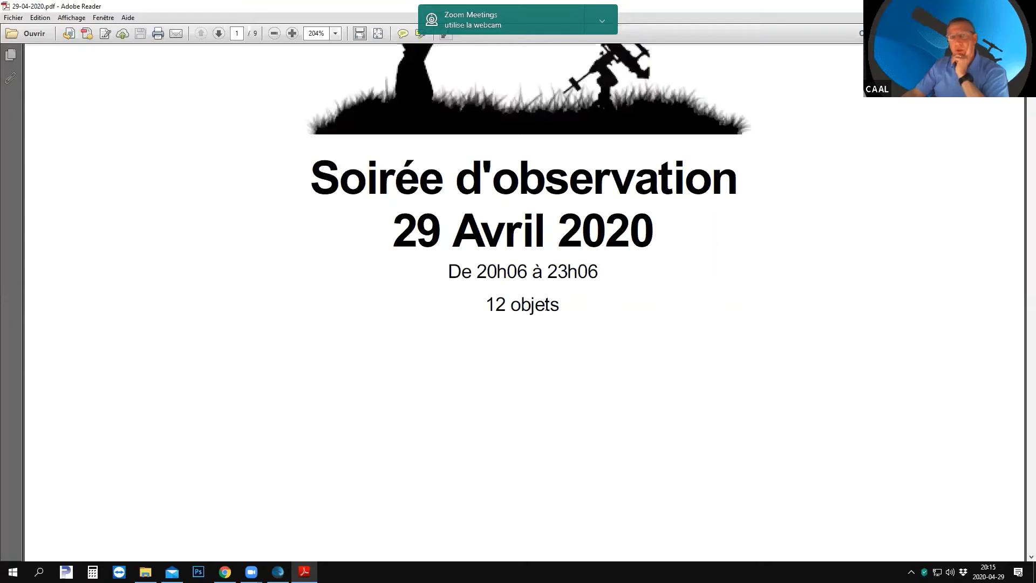
scroll(588, 320, "down", 8)
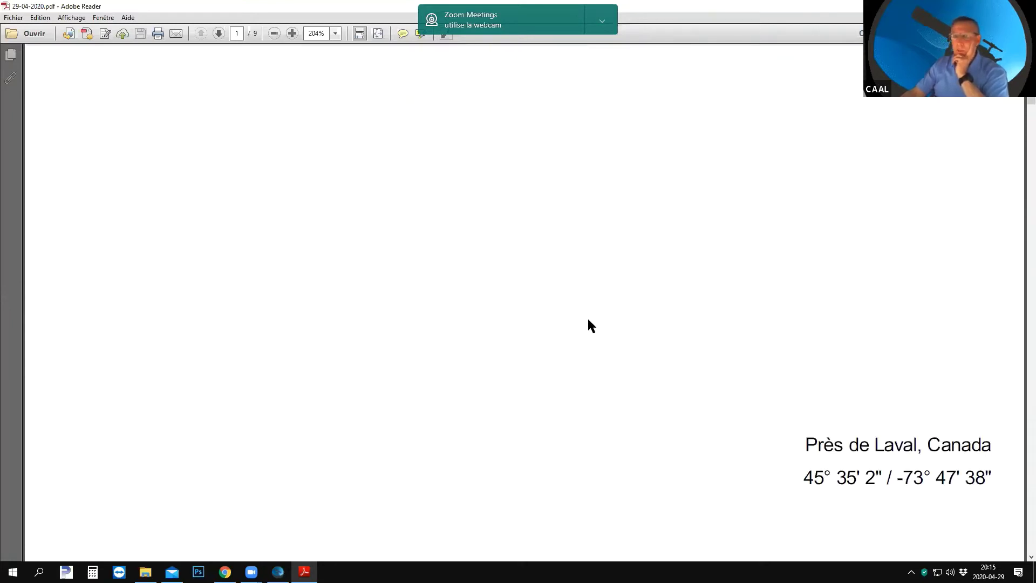
scroll(588, 319, "down", 2)
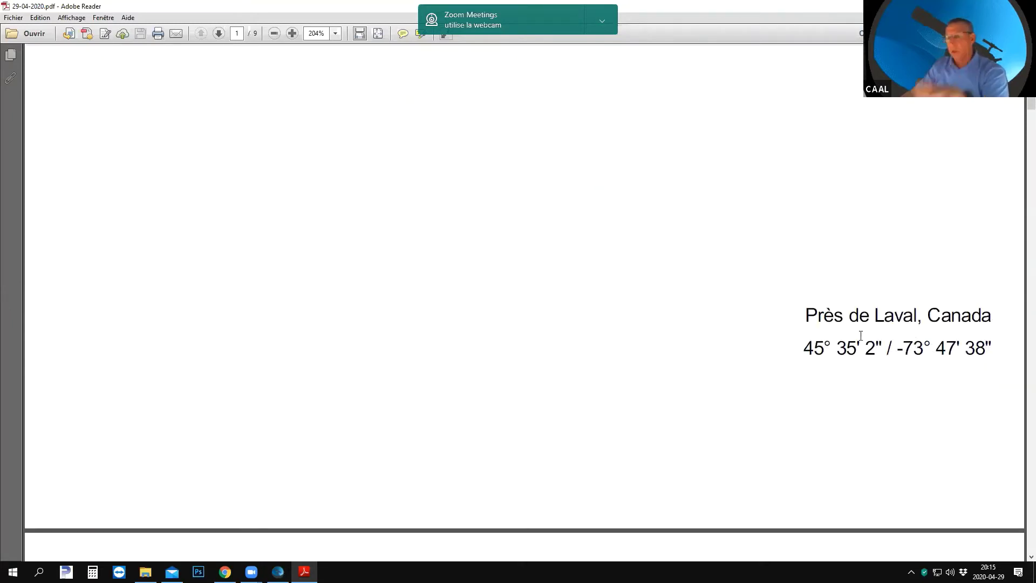
scroll(968, 332, "down", 3)
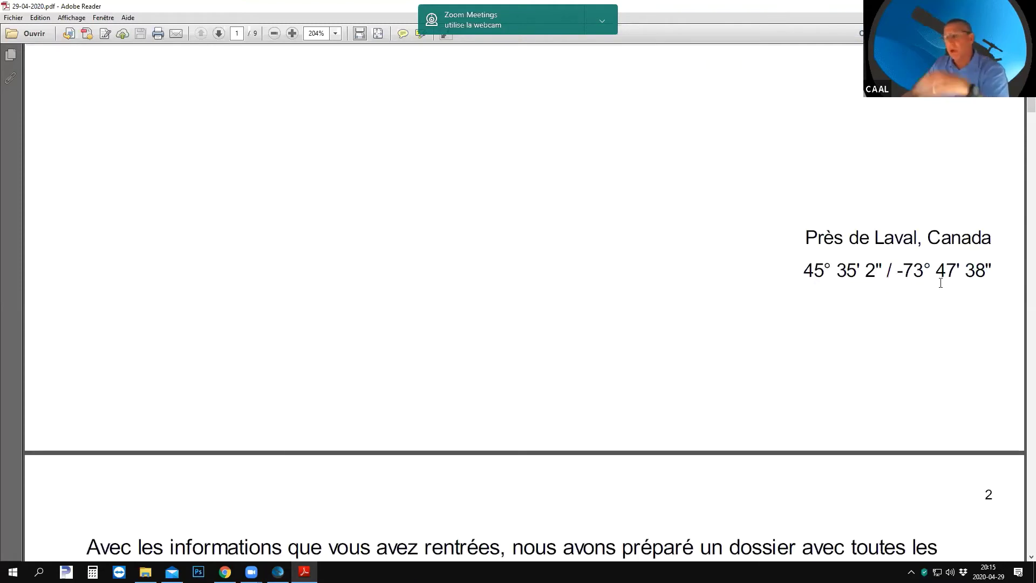
scroll(906, 313, "down", 6)
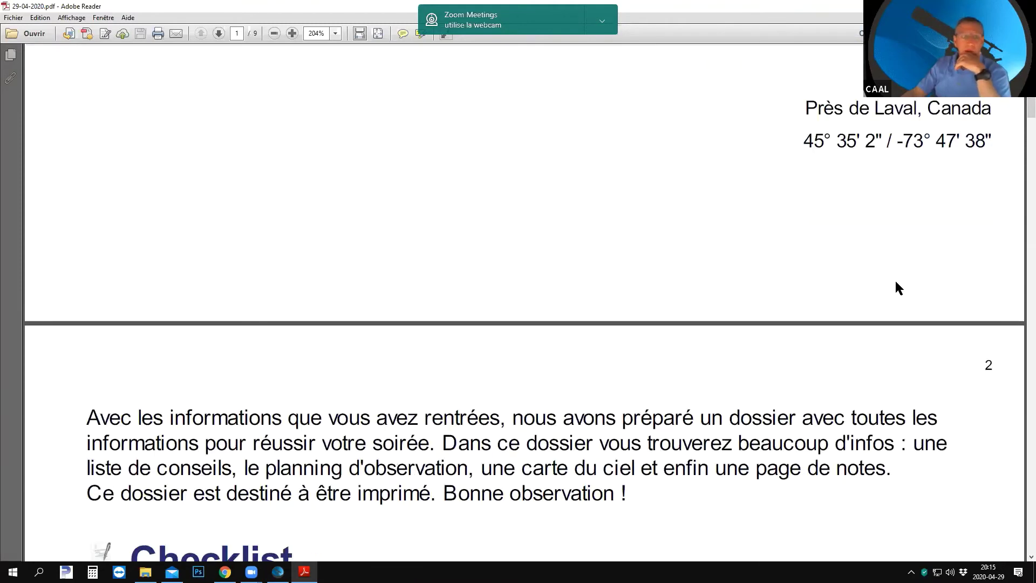
scroll(896, 283, "down", 15)
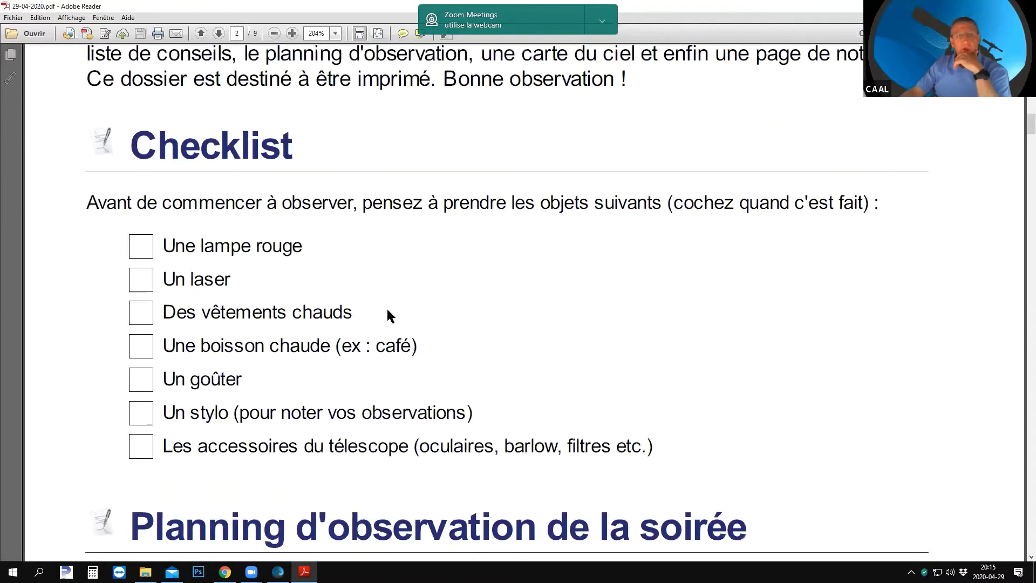